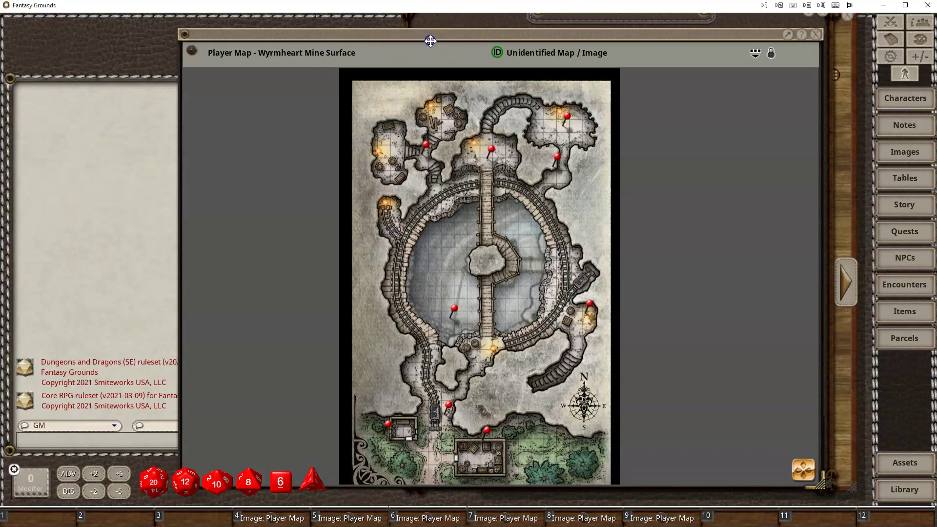
Open the list of images contained in the D&D Tomb of Annihilation module.
drag(430, 41, 367, 141)
click(795, 184)
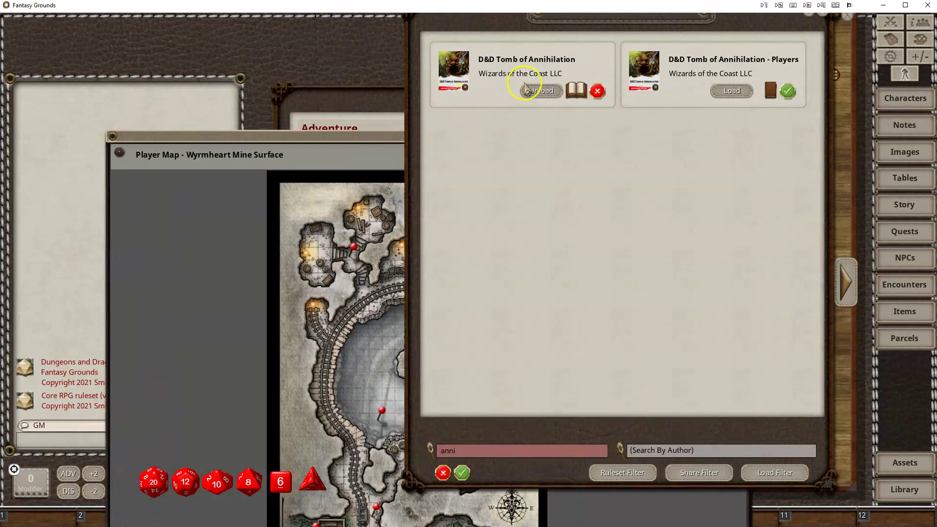
click(578, 93)
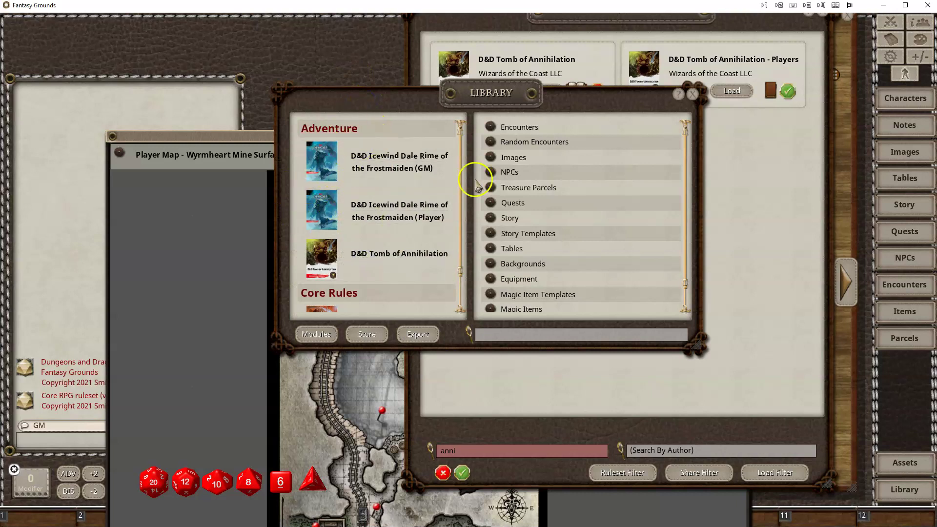
click(503, 163)
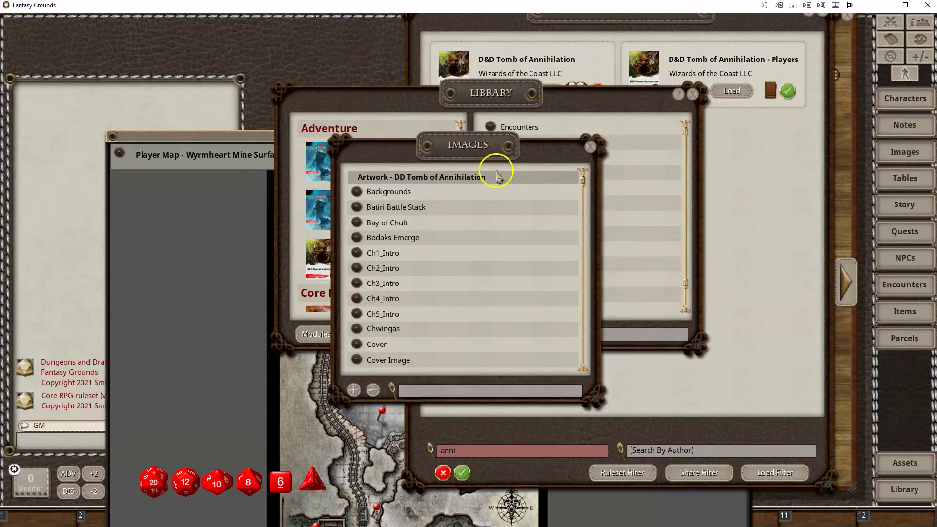
Collapse the image groups, expand Battlemaps - DD Tomb of Annihilation and open Player Map - Wyrmheart Mine Surface.
drag(473, 147, 494, 95)
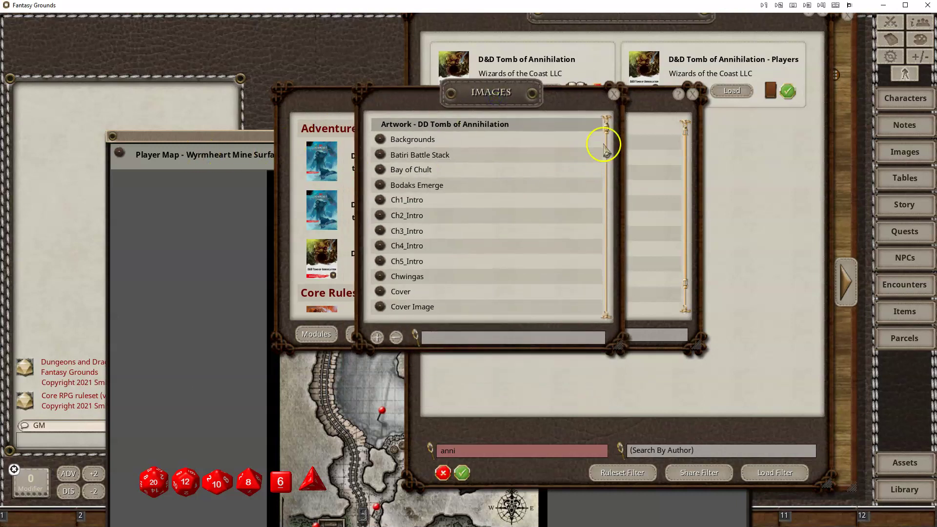
click(396, 337)
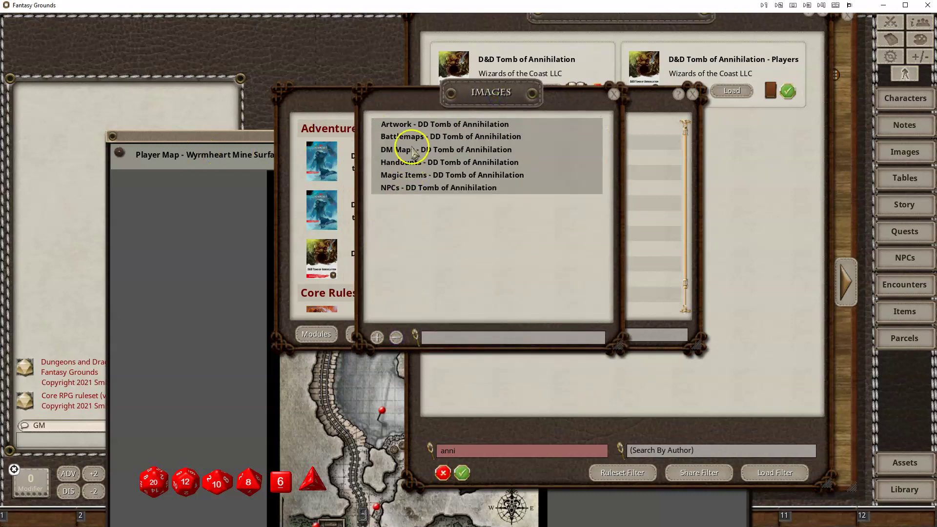
click(411, 138)
scroll(505, 231, down, 12)
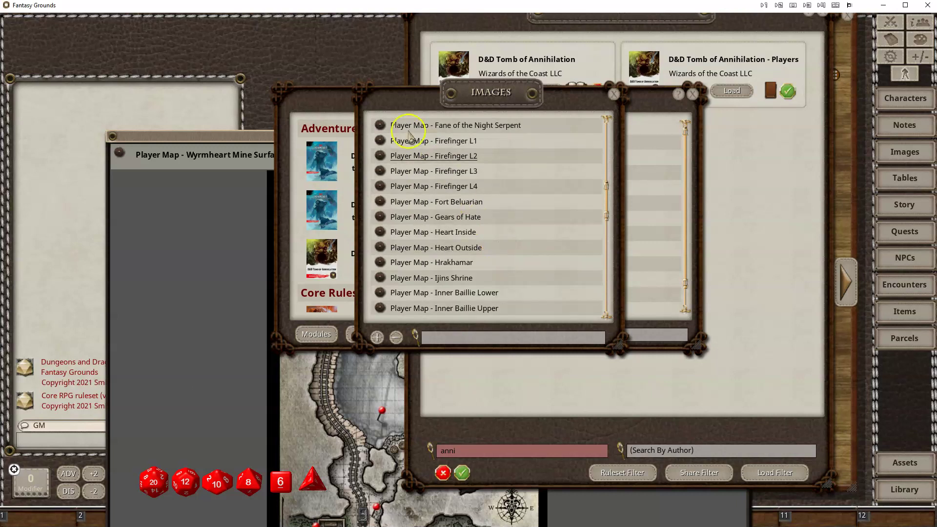
scroll(445, 264, down, 8)
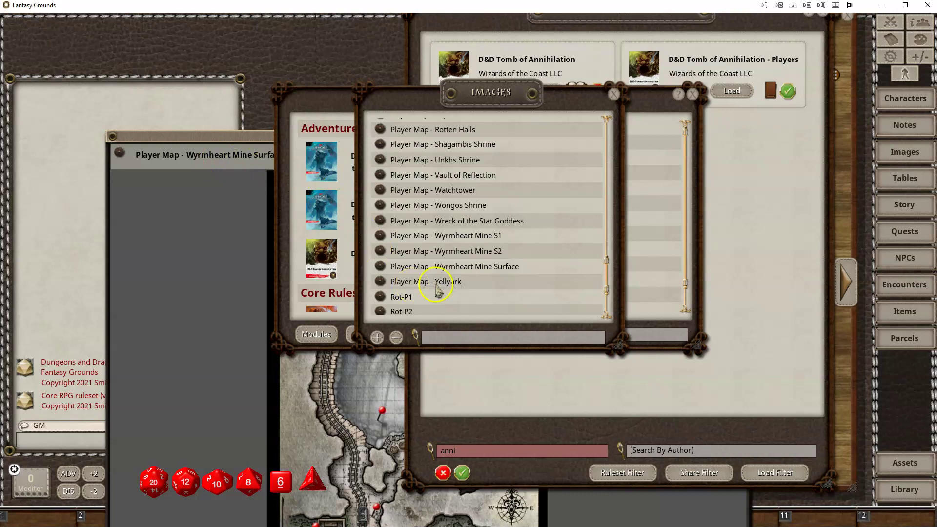
click(472, 267)
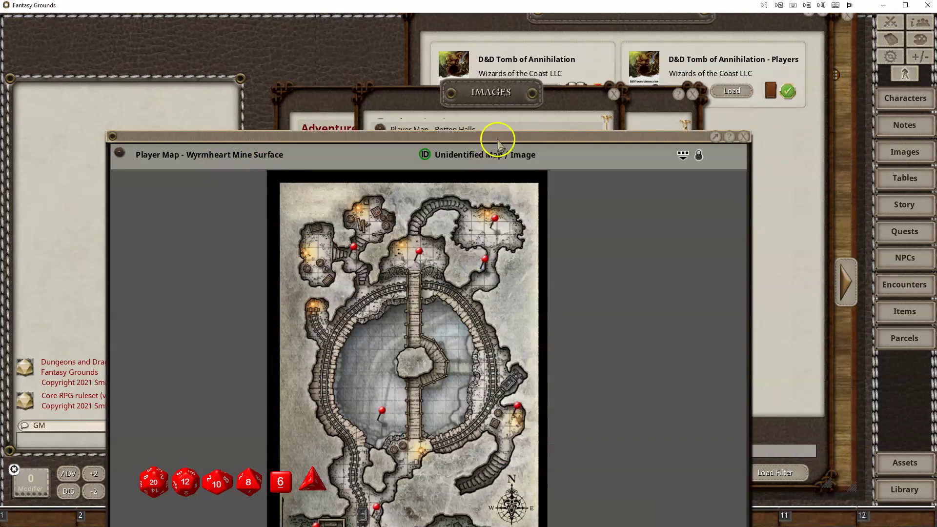
Close the image list, library, module list and assets windows, and reposition the Wyrmheart Mine Surface map in the workspace.
click(617, 93)
click(693, 94)
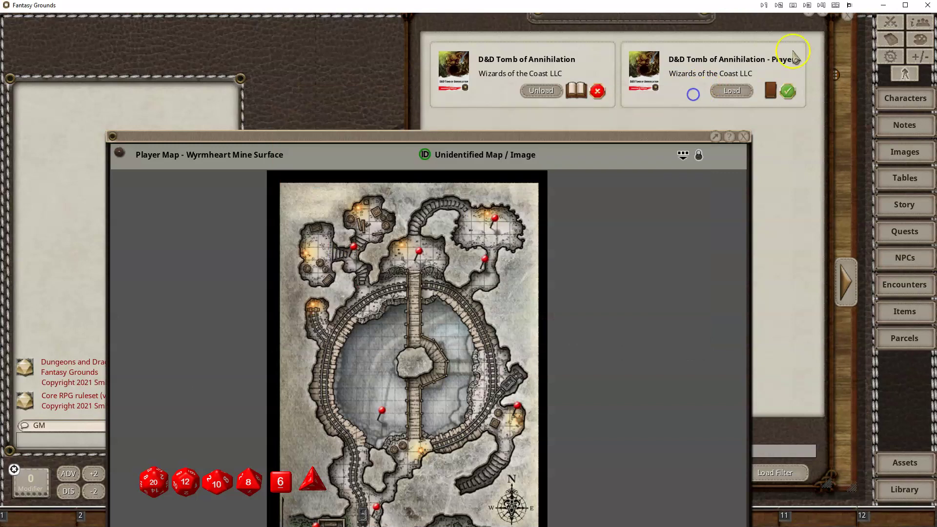
click(825, 18)
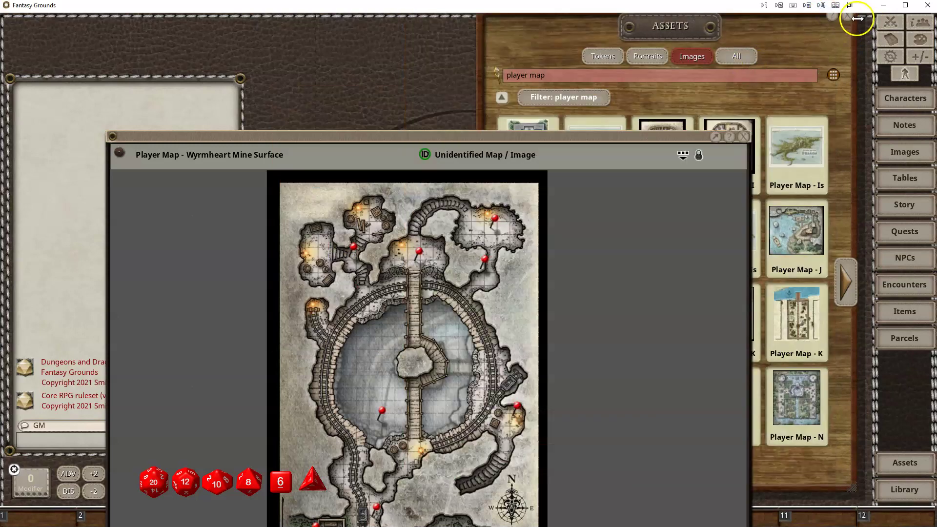
click(850, 20)
drag(535, 138, 616, 41)
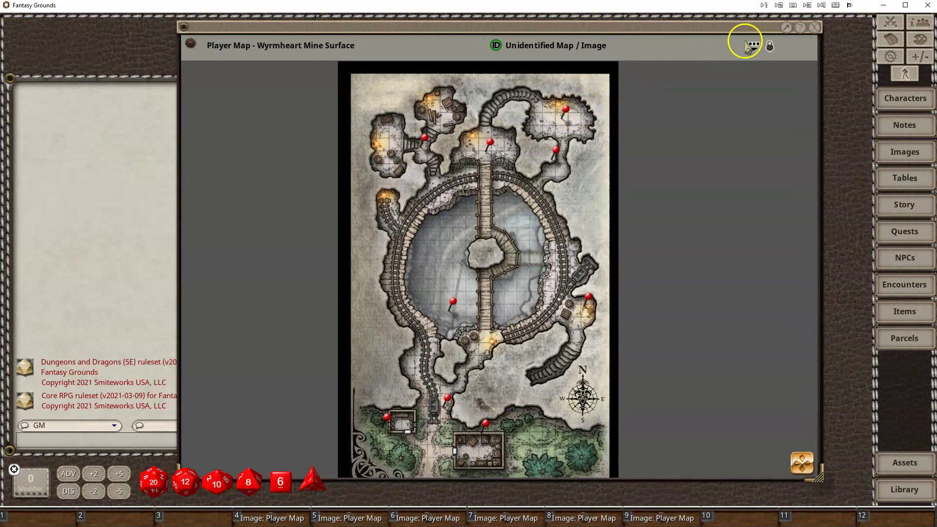
Unlock the Wyrmheart Mine Surface map for editing and fit the whole map in its window.
click(770, 47)
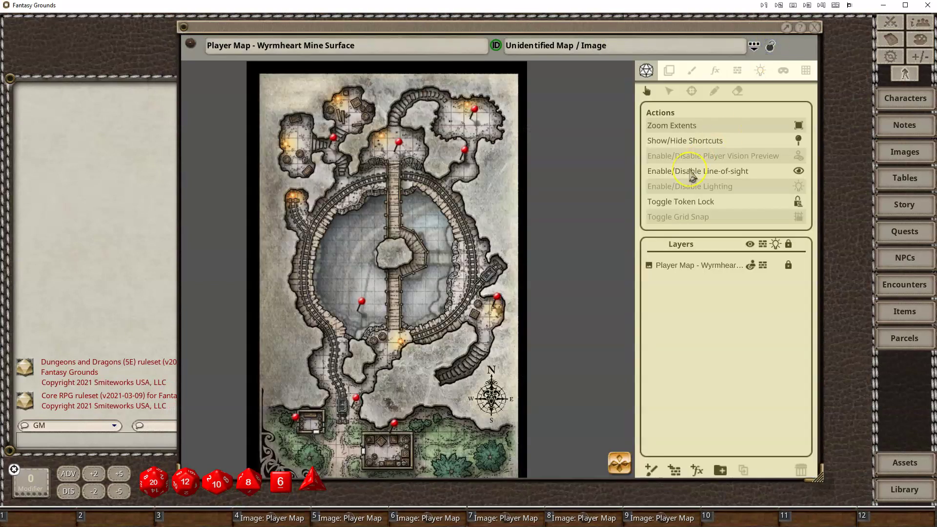
click(681, 126)
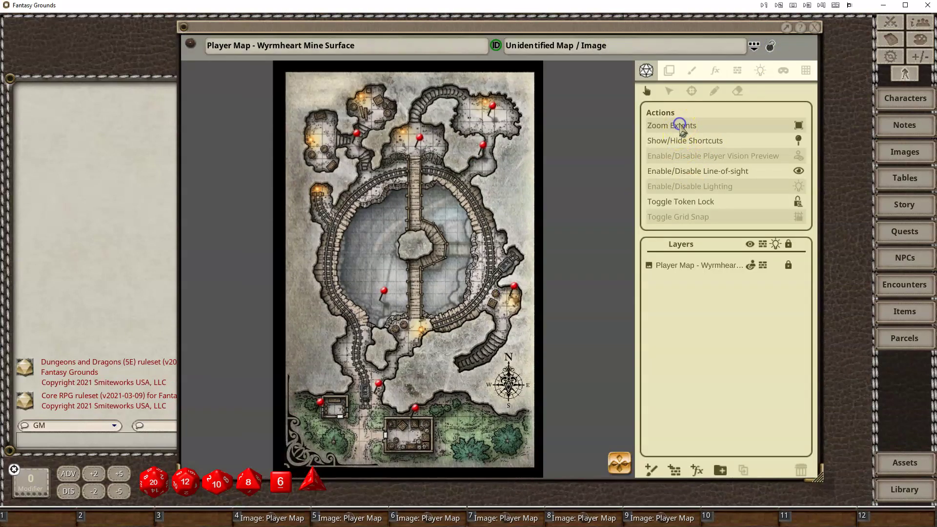
scroll(519, 220, up, 1)
scroll(519, 227, down, 5)
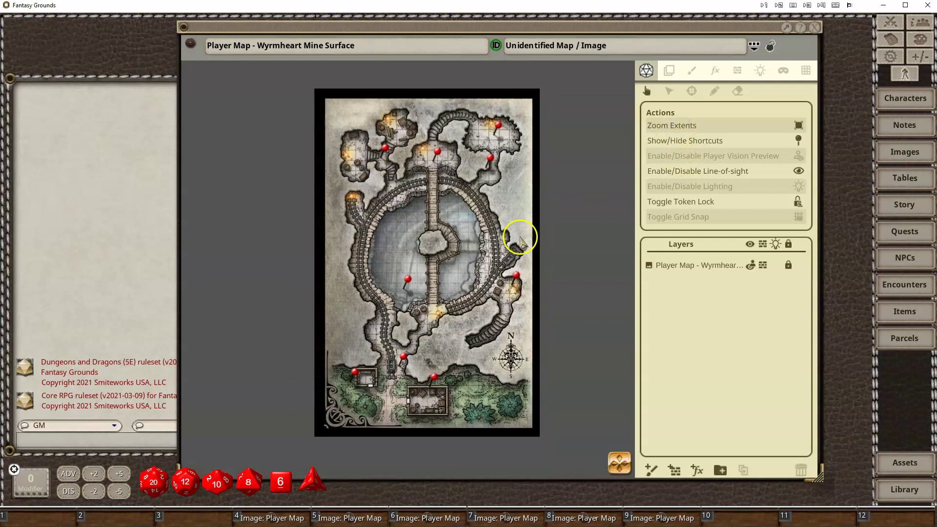
scroll(458, 249, up, 2)
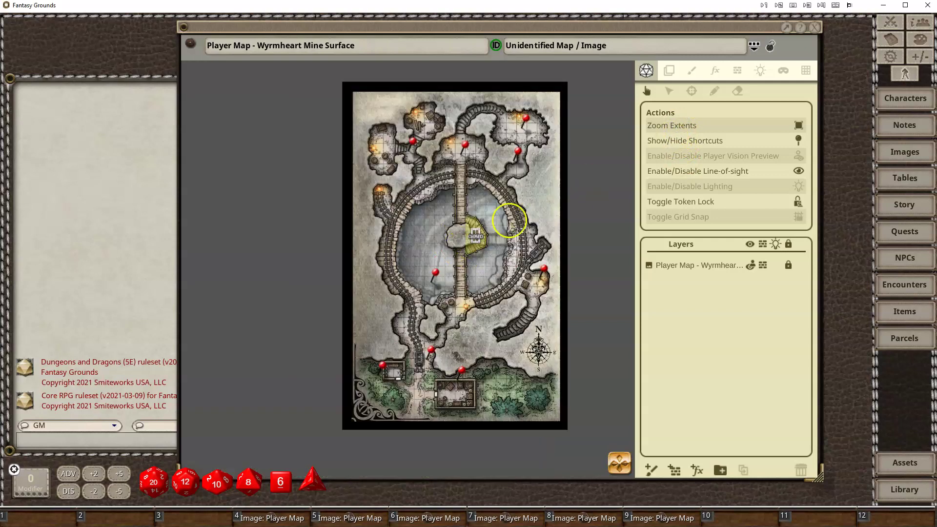
click(679, 126)
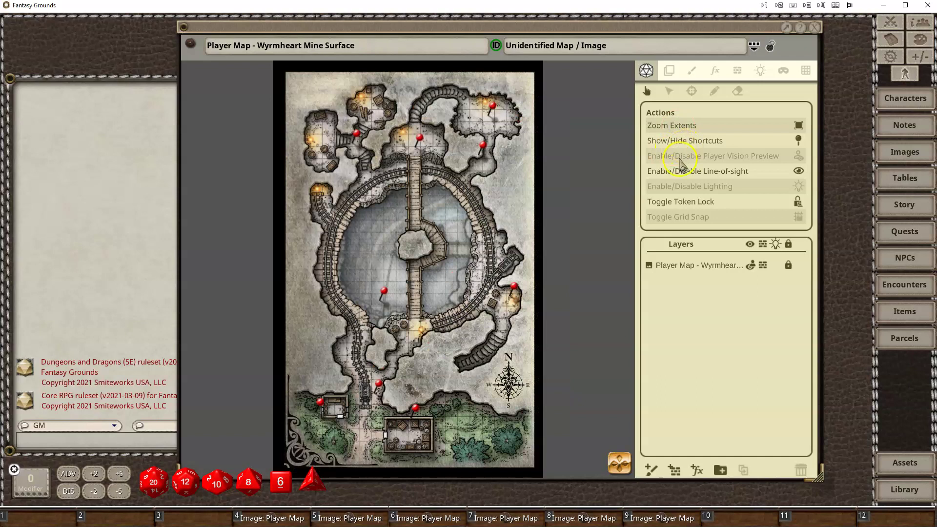
Preview the map with player vision and switch the preview off again.
click(798, 157)
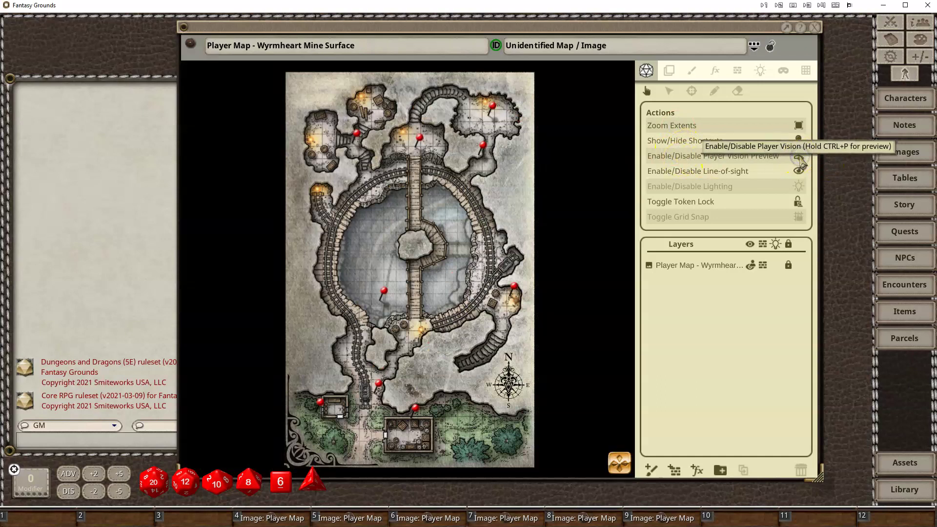
click(789, 167)
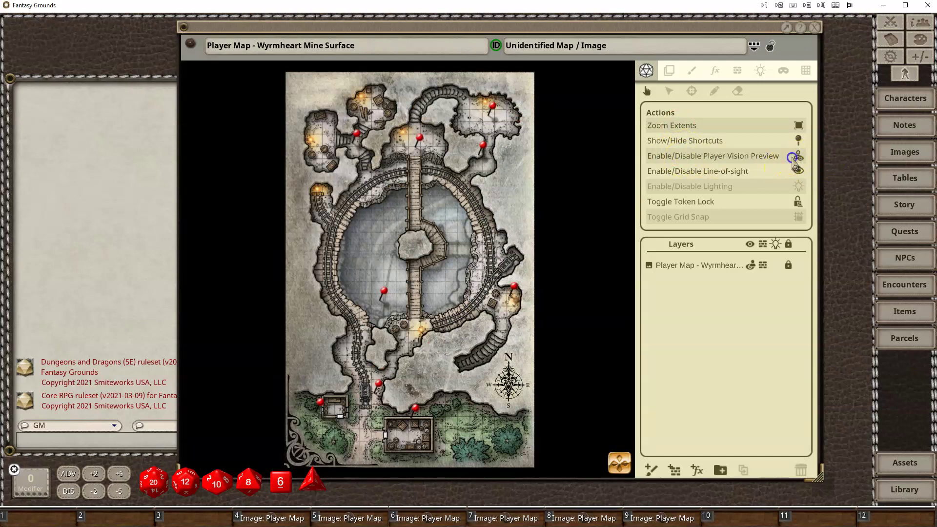
click(793, 158)
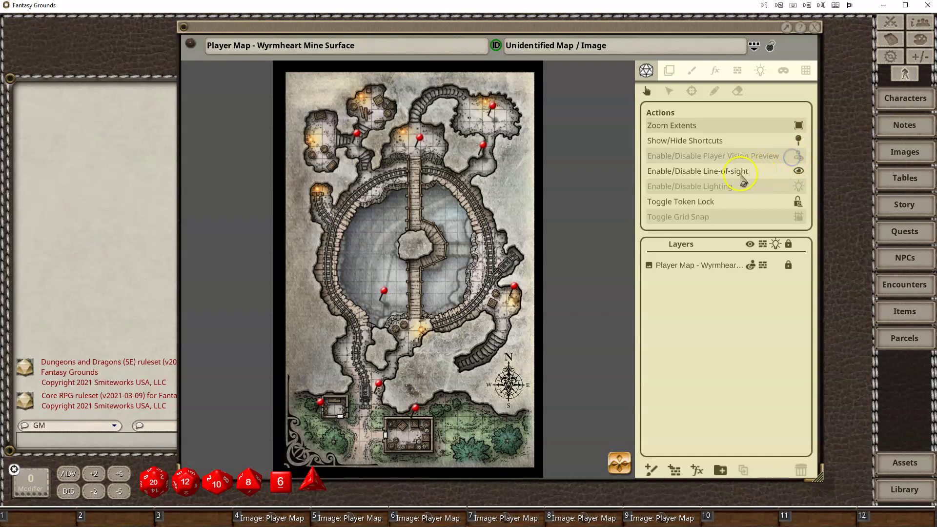
Enable lighting on the Wyrmheart Mine Surface map and inspect the mine and its surroundings.
click(720, 188)
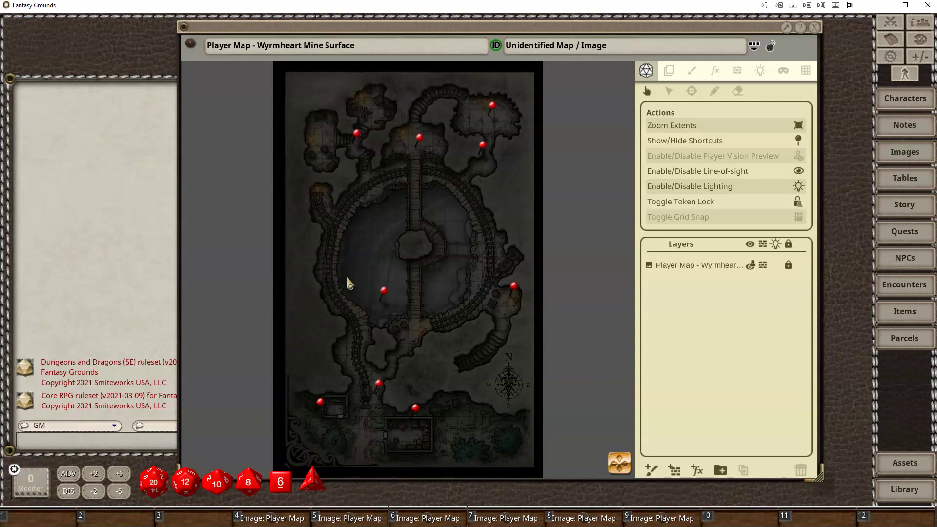
scroll(376, 438, up, 2)
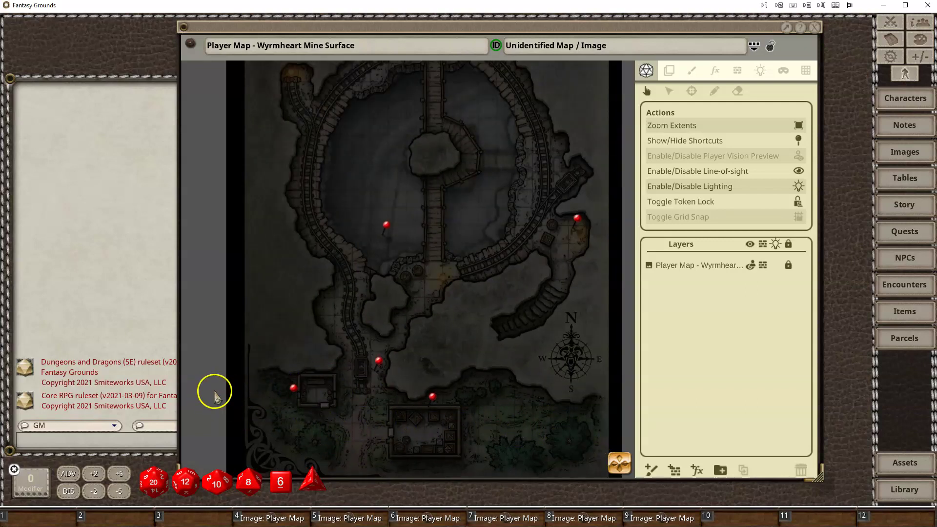
scroll(417, 186, down, 2)
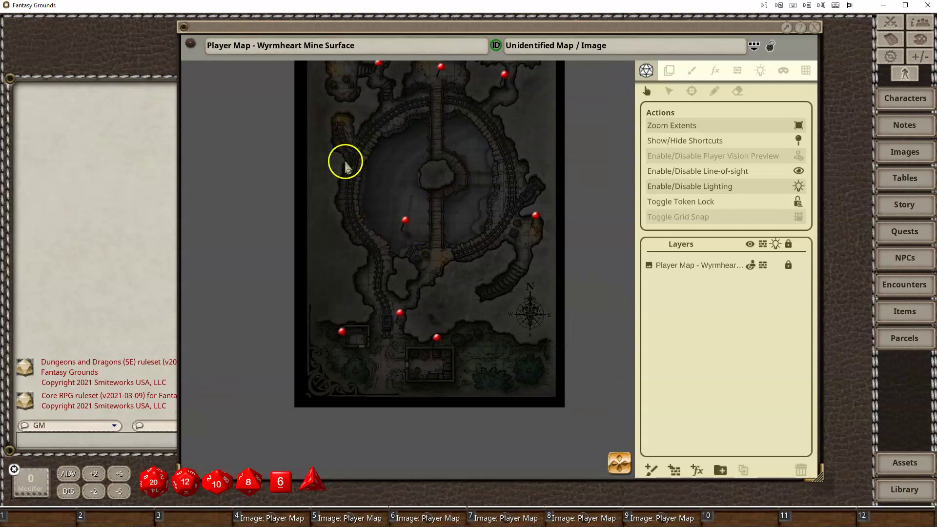
scroll(464, 167, down, 2)
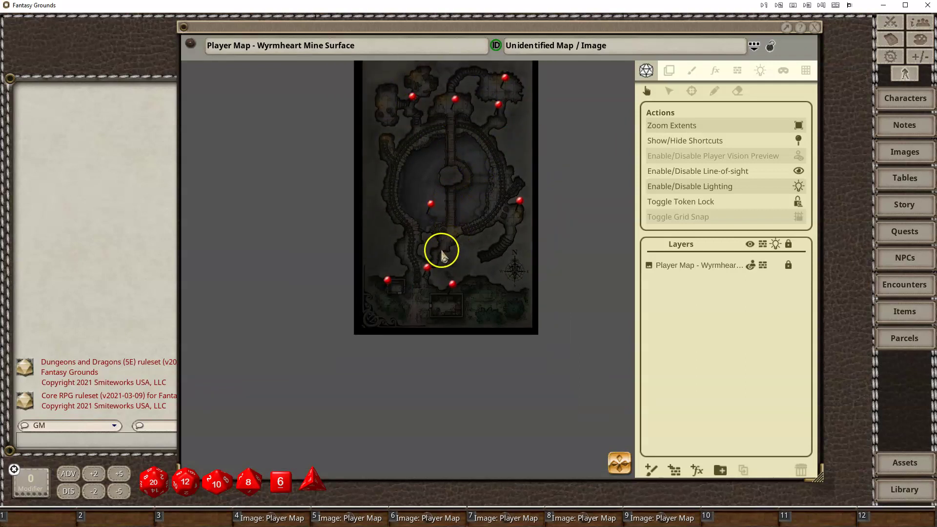
scroll(547, 259, up, 3)
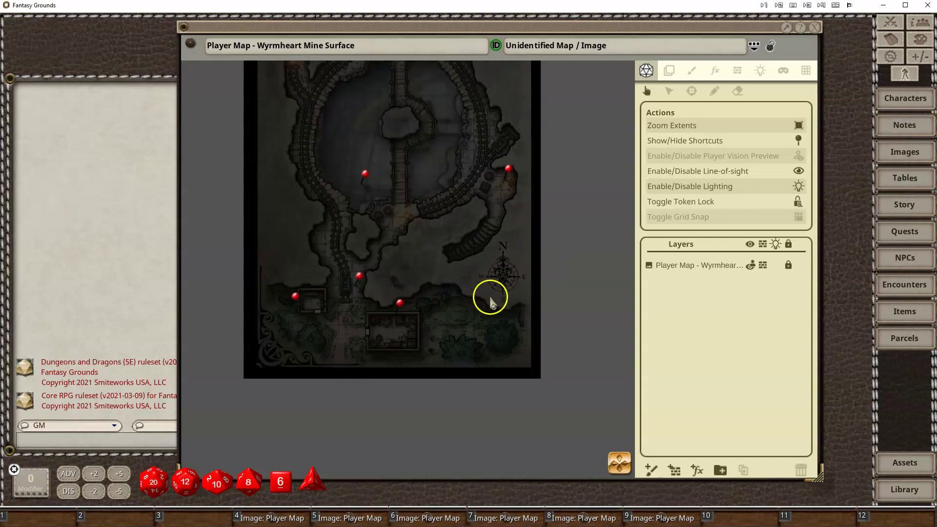
drag(407, 165, 457, 248)
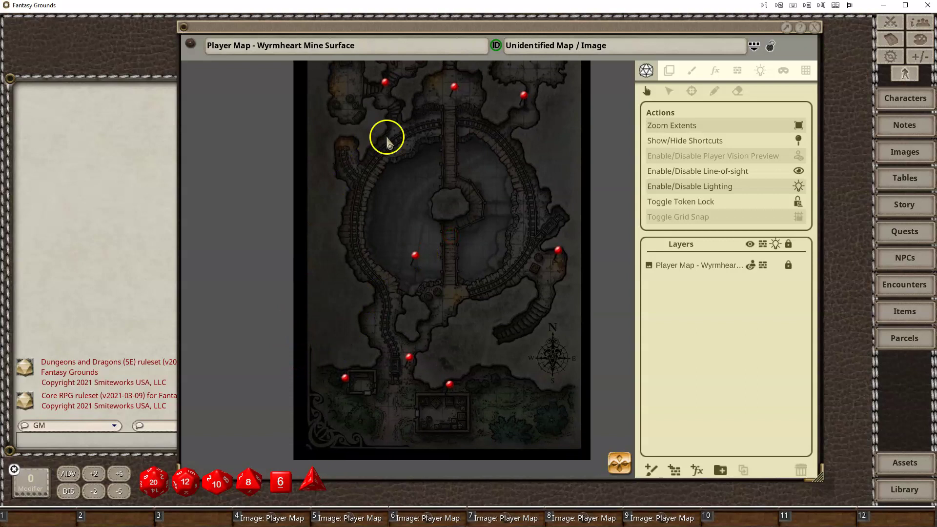
Apply the Dawn preset to the map's ambient lighting and inspect the shadows around the mine and buildings.
click(760, 71)
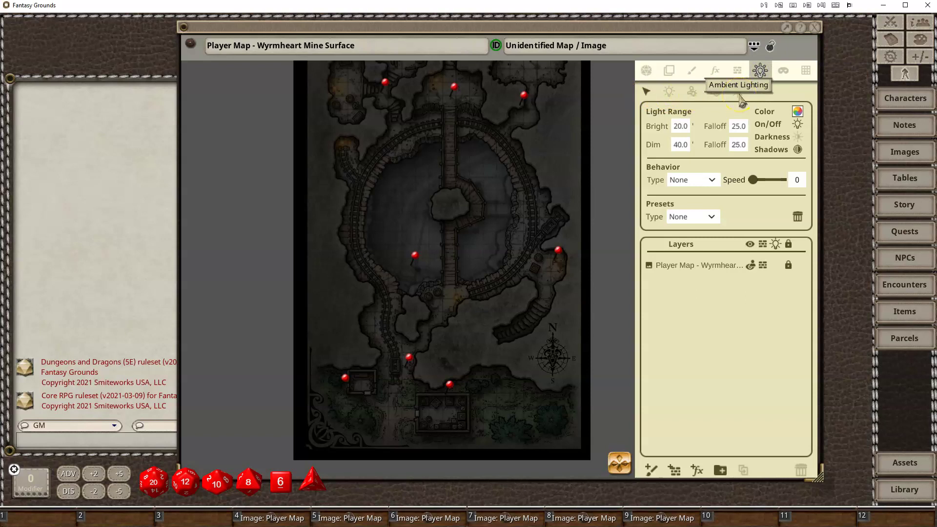
click(741, 96)
click(741, 97)
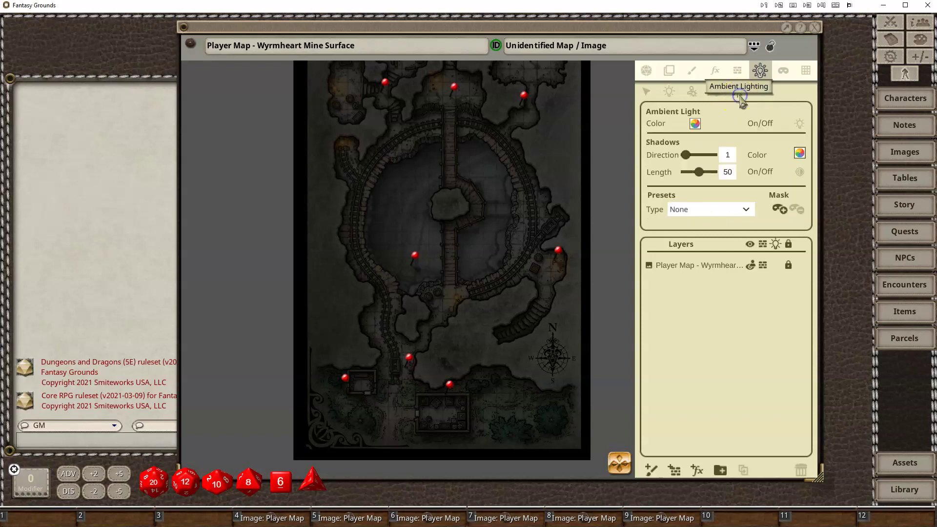
click(713, 194)
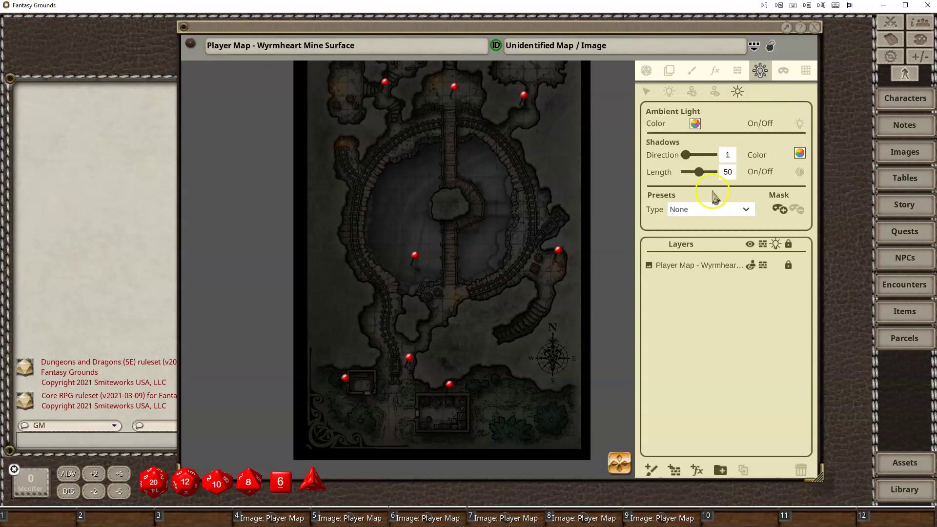
click(738, 210)
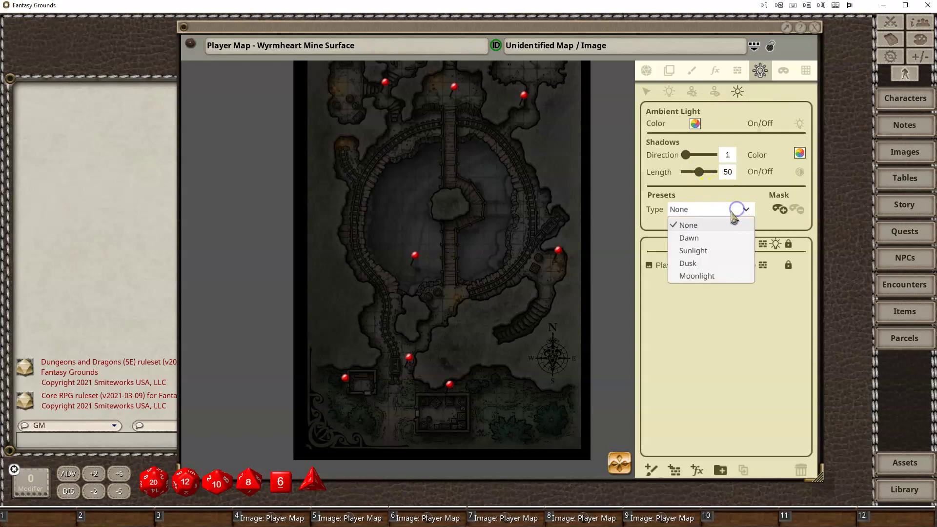
click(693, 239)
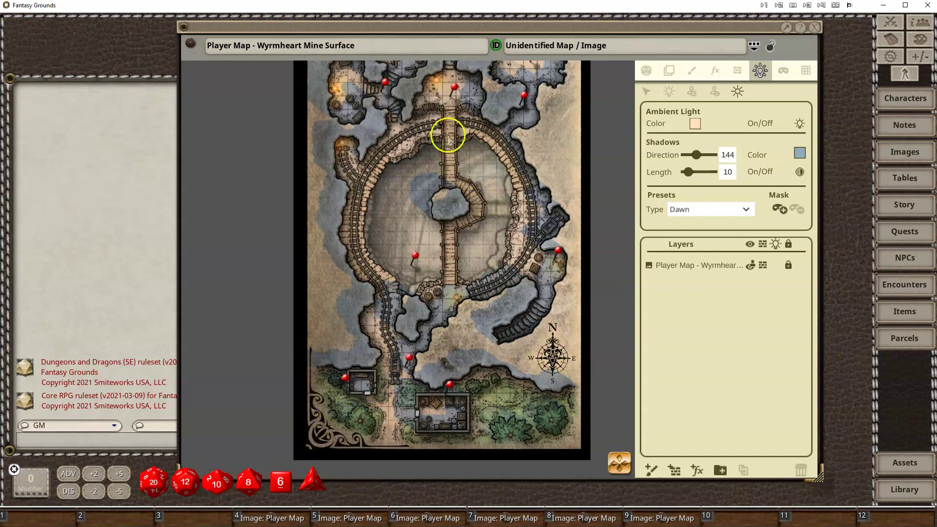
scroll(412, 209, down, 1)
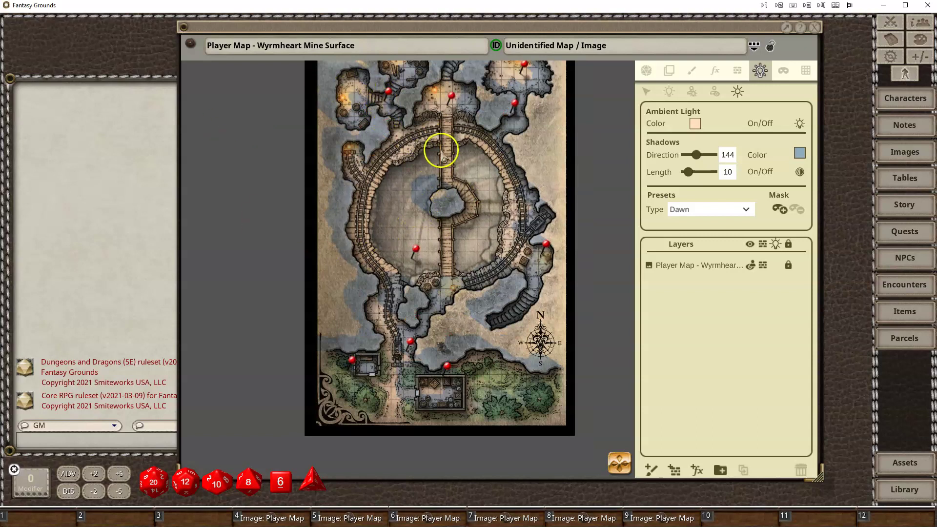
scroll(447, 420, up, 2)
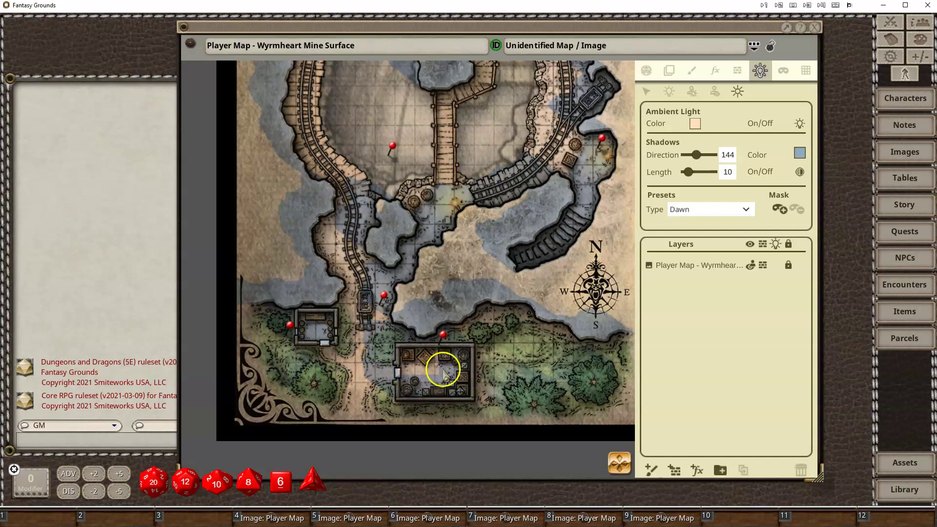
scroll(439, 370, down, 1)
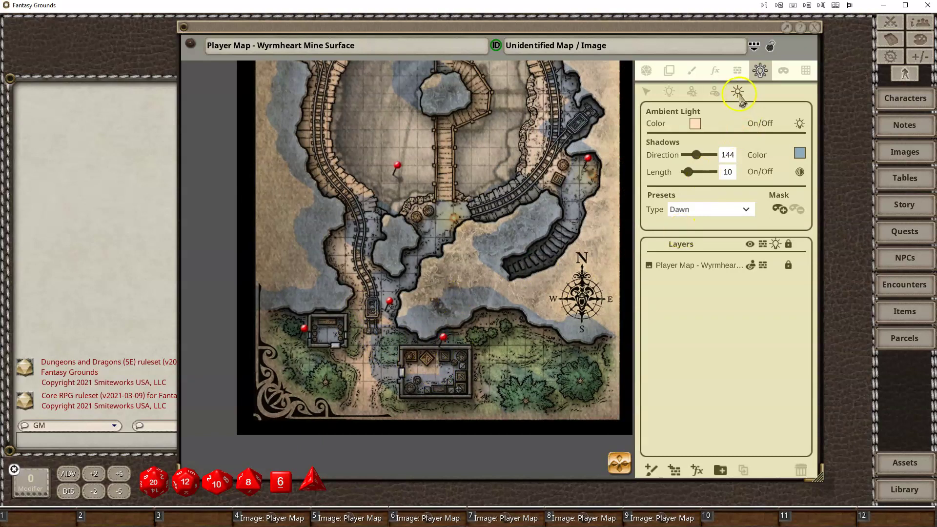
Start an ambient light mask and cover the whole mine with a rectangle, leaving only the outdoor strip along the map's south edge lit.
click(777, 211)
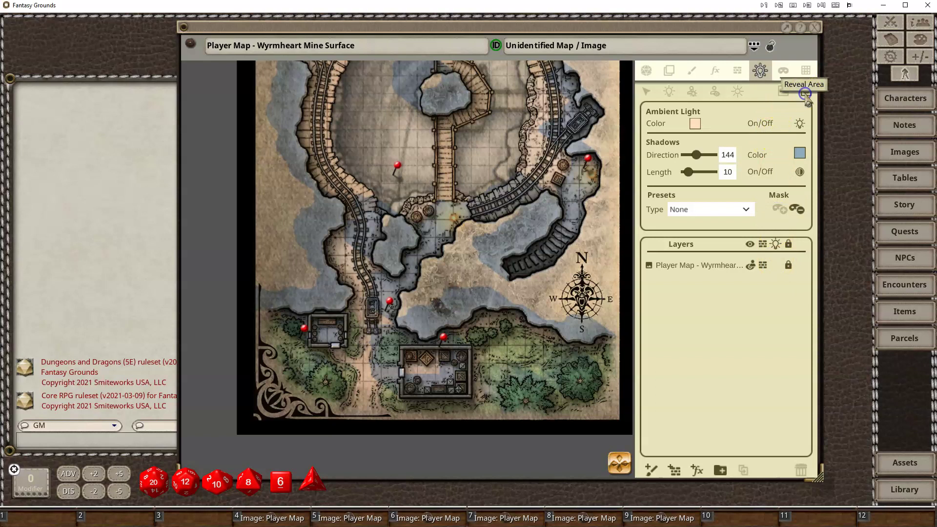
click(806, 95)
scroll(383, 292, down, 1)
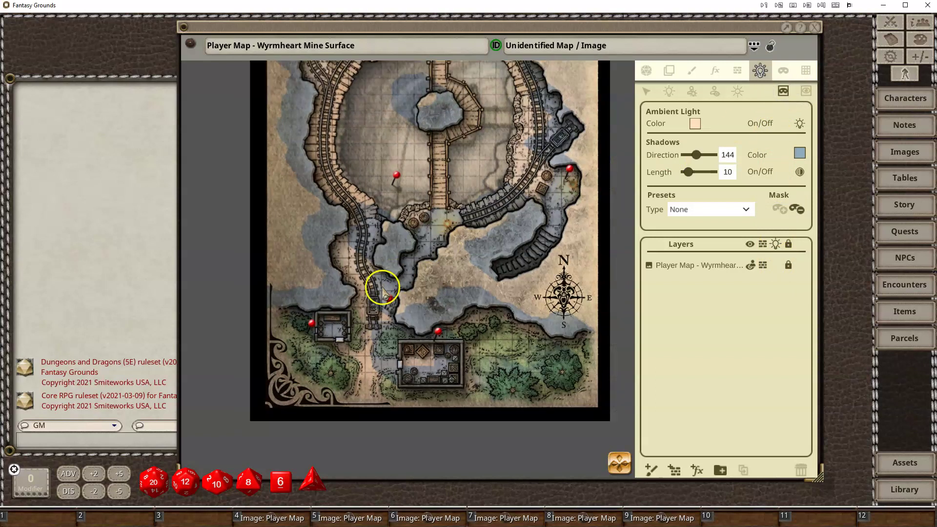
scroll(384, 292, down, 5)
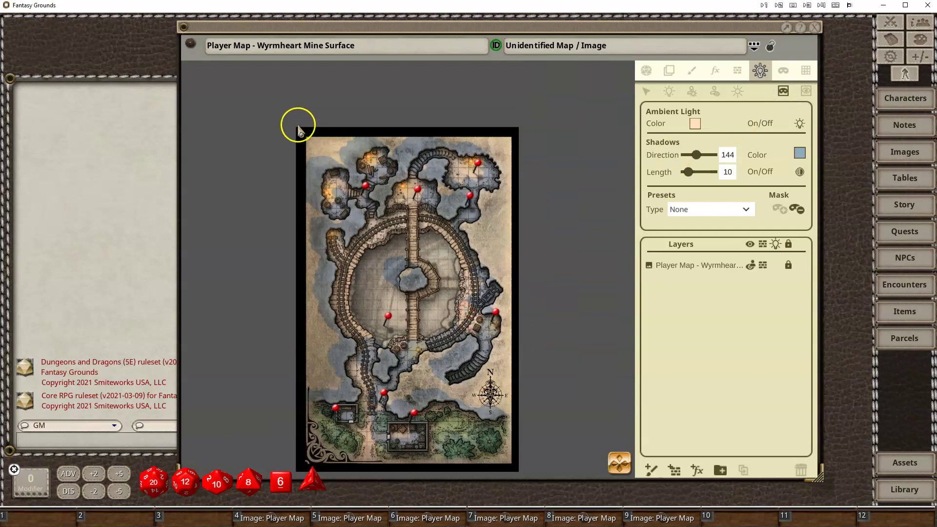
drag(304, 138, 518, 391)
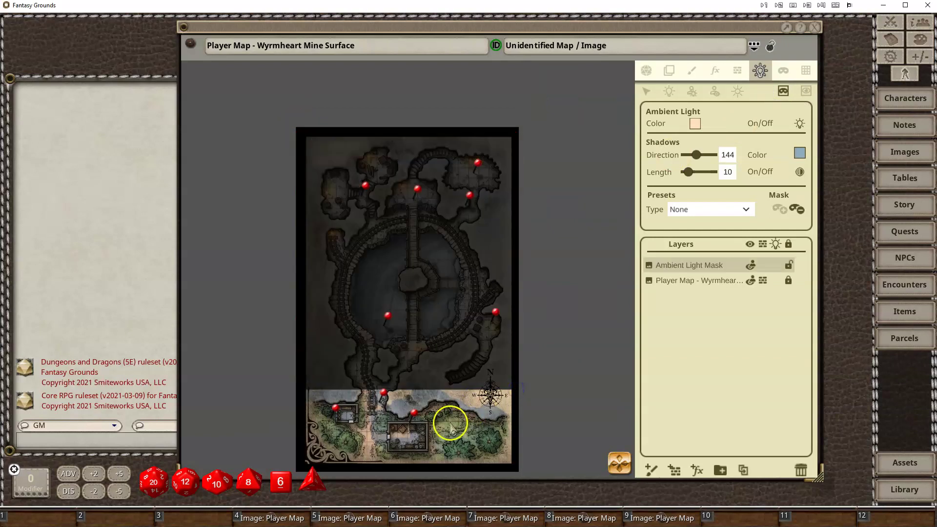
Add the interiors of the two buildings south of the mine to the ambient light mask with rectangles.
scroll(446, 420, up, 4)
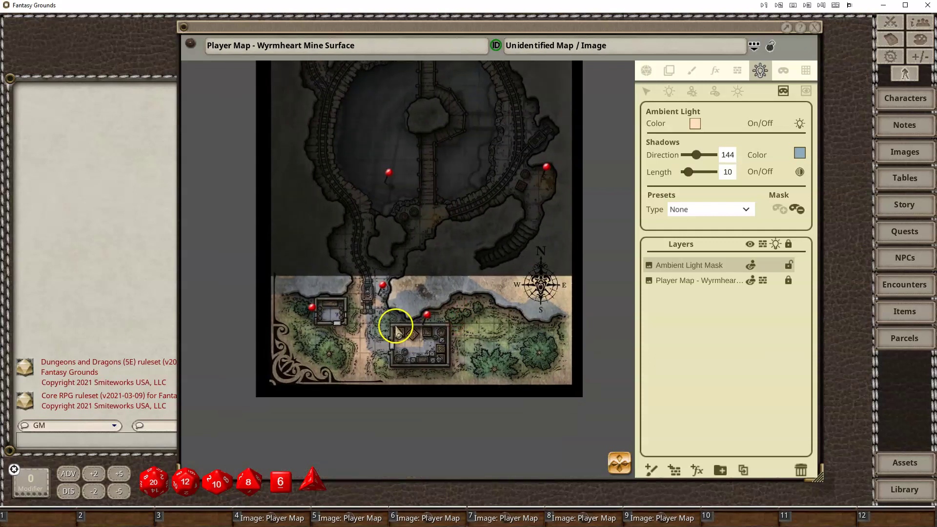
drag(392, 325, 447, 365)
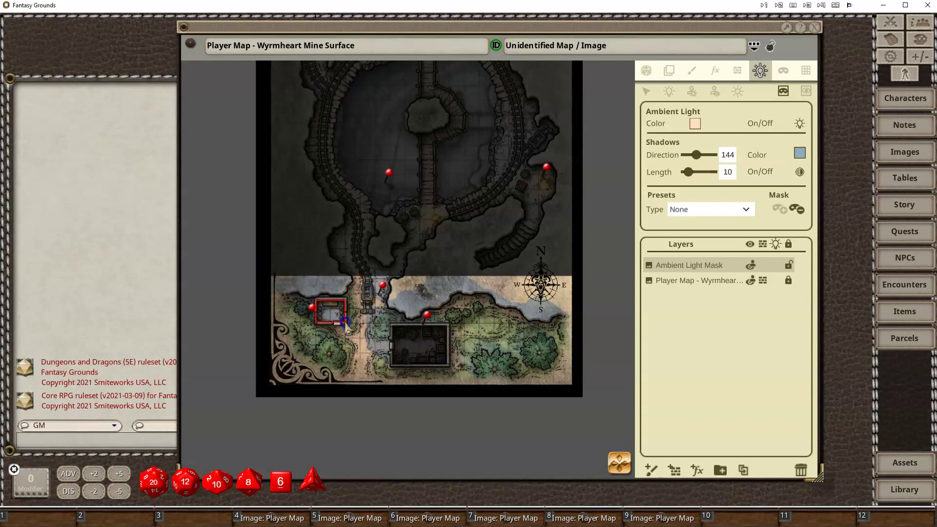
drag(345, 326, 345, 326)
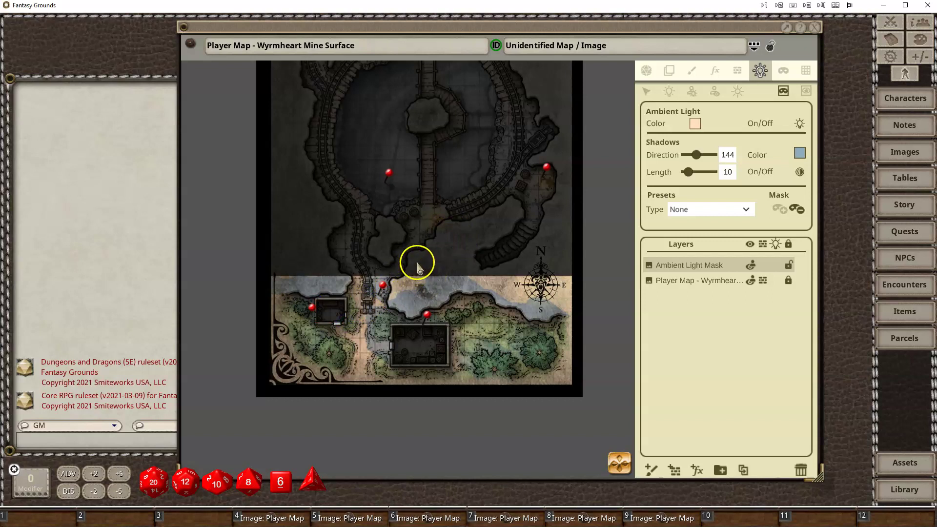
Mask the remaining lit rock on both sides of the mine entrance with freehand shapes following the cliff edges.
key(alt)
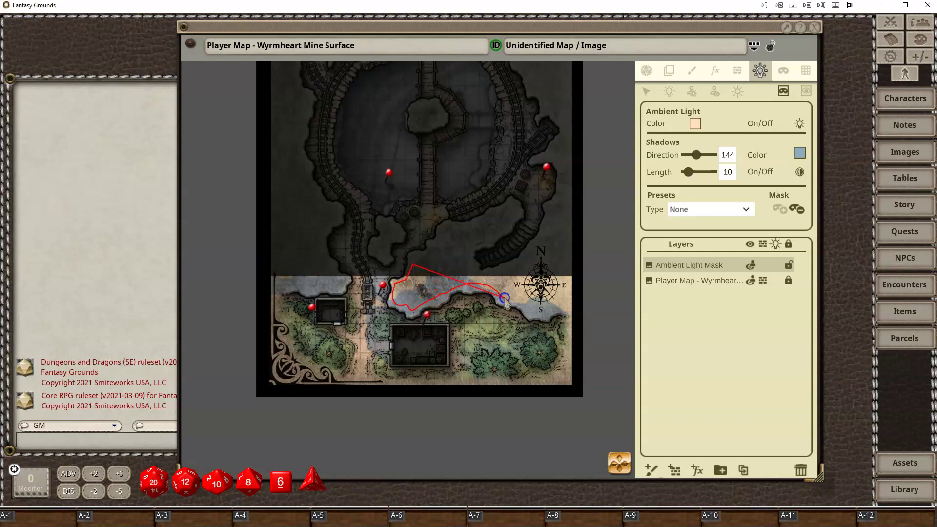
mouse_move(555, 313)
mouse_down()
mouse_move(568, 310)
mouse_move(576, 273)
mouse_up()
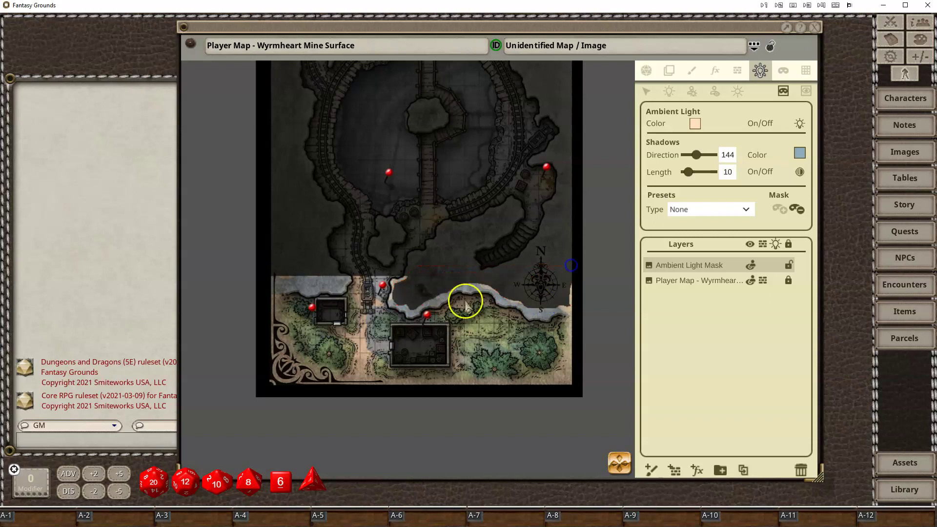
key(alt)
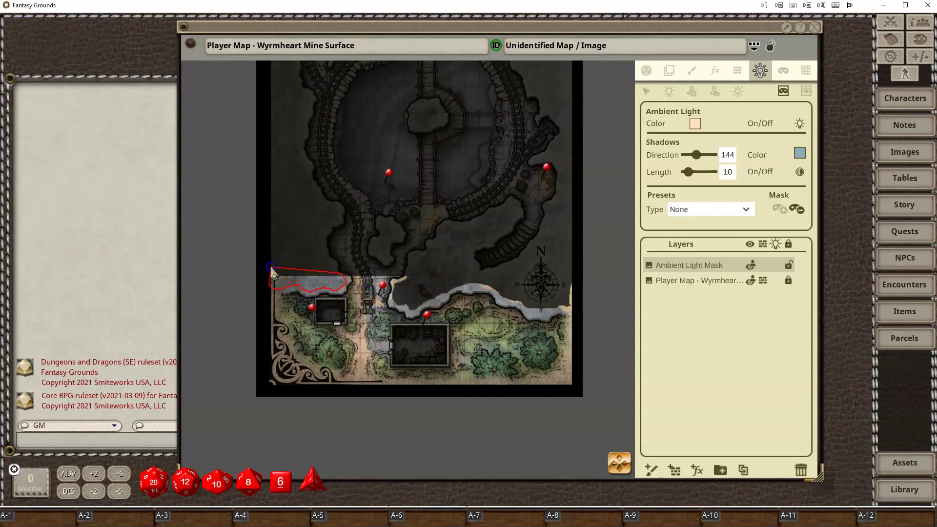
drag(272, 269, 273, 272)
Mask the leftover lit sliver of rock just east of the mine entrance with a freehand shape and check the masked map.
scroll(420, 286, up, 3)
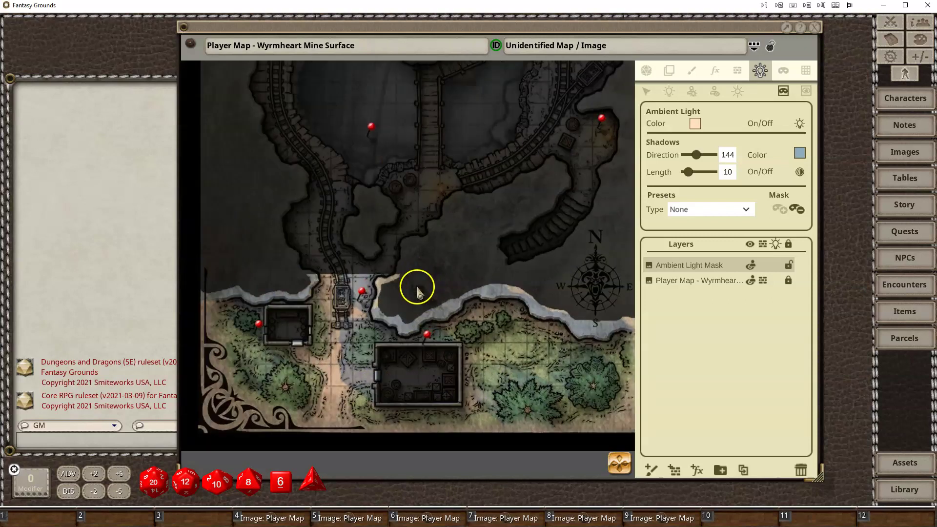
scroll(417, 288, up, 1)
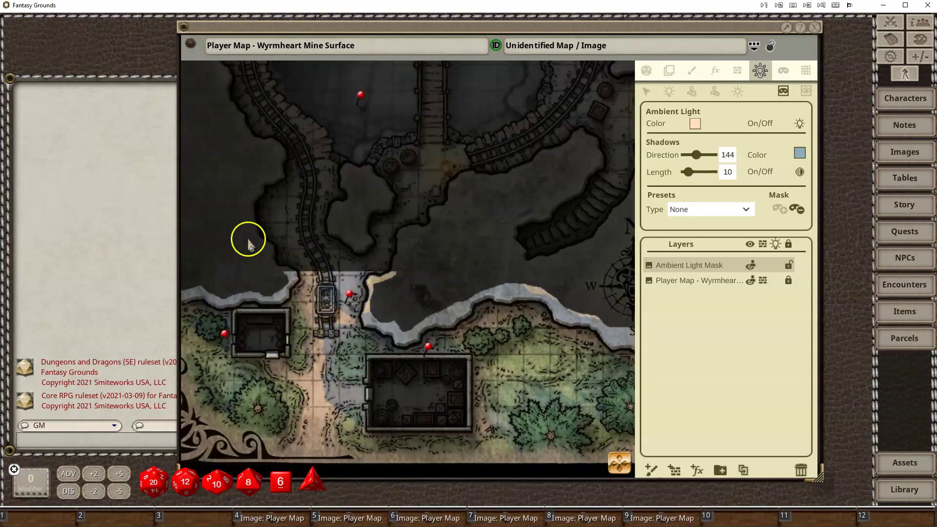
key(alt)
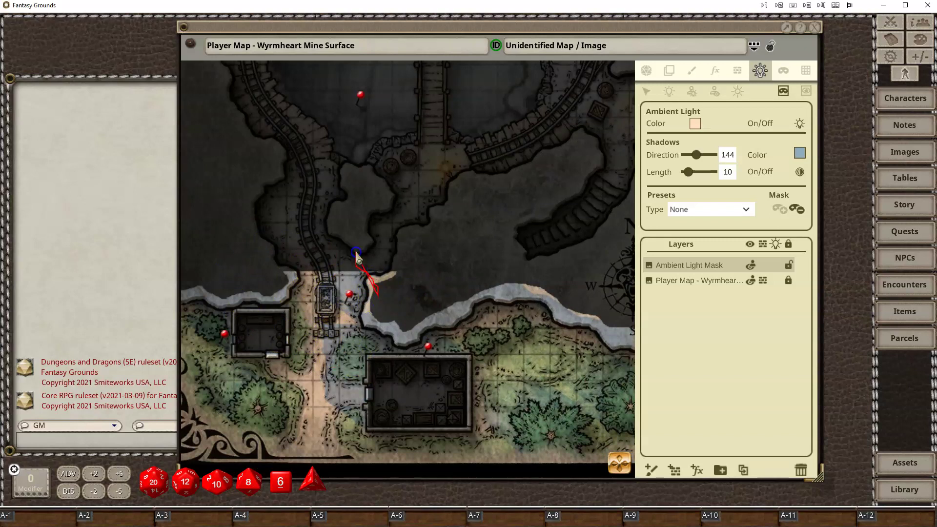
drag(407, 264, 412, 288)
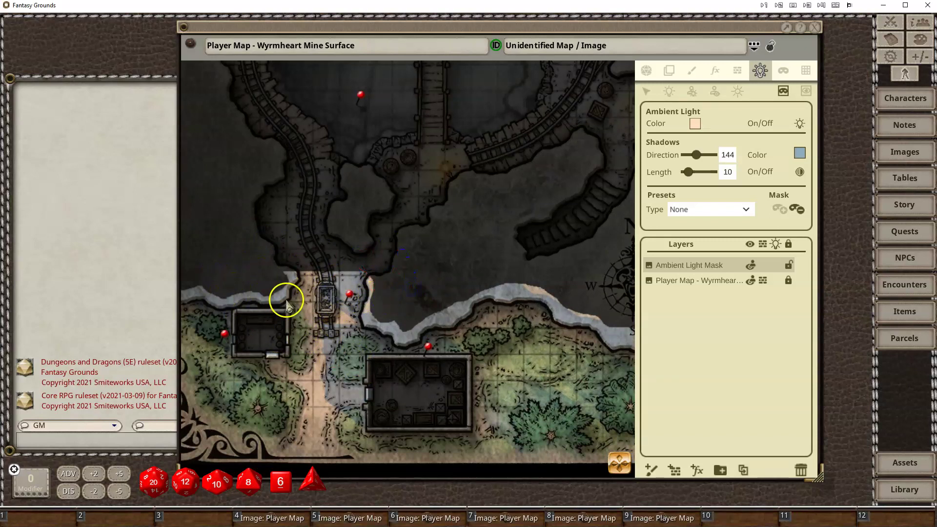
scroll(285, 299, down, 4)
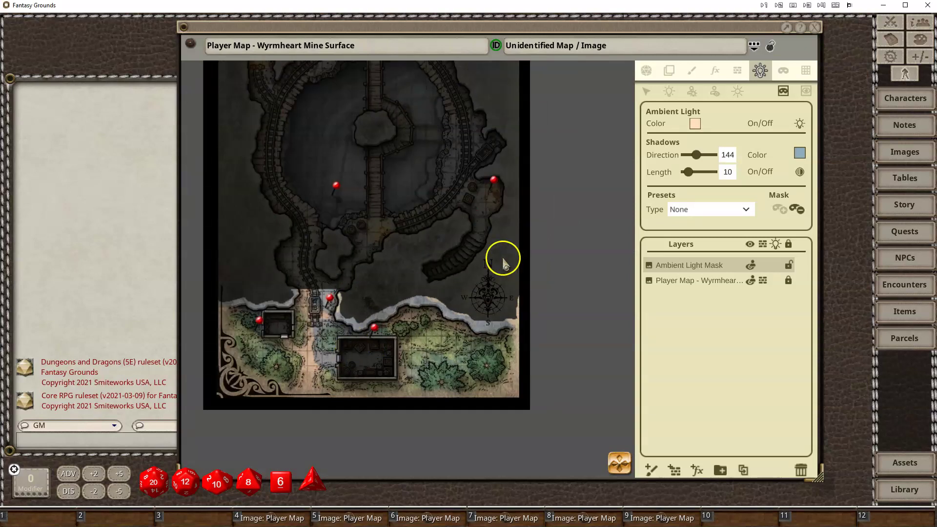
scroll(401, 373, down, 1)
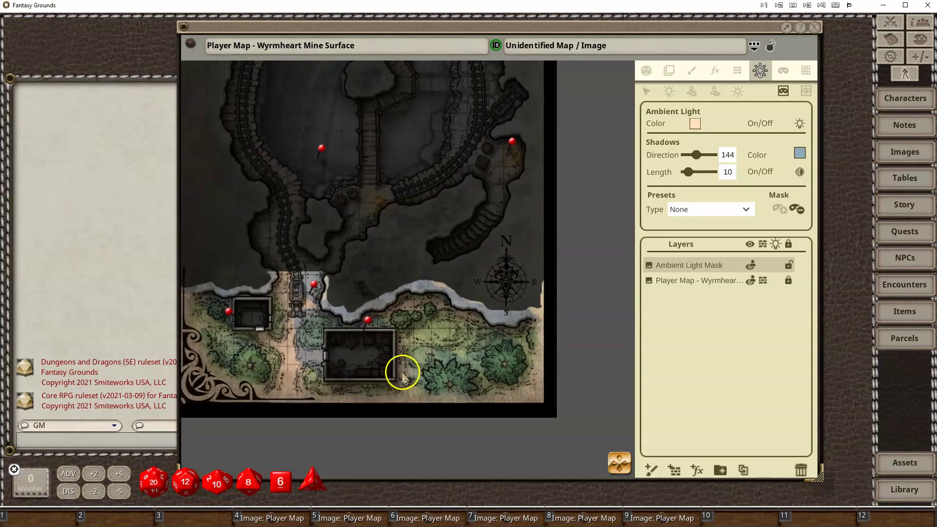
Start adding a point light, look over the unlit mine and apply the Torch preset to the new light.
click(669, 93)
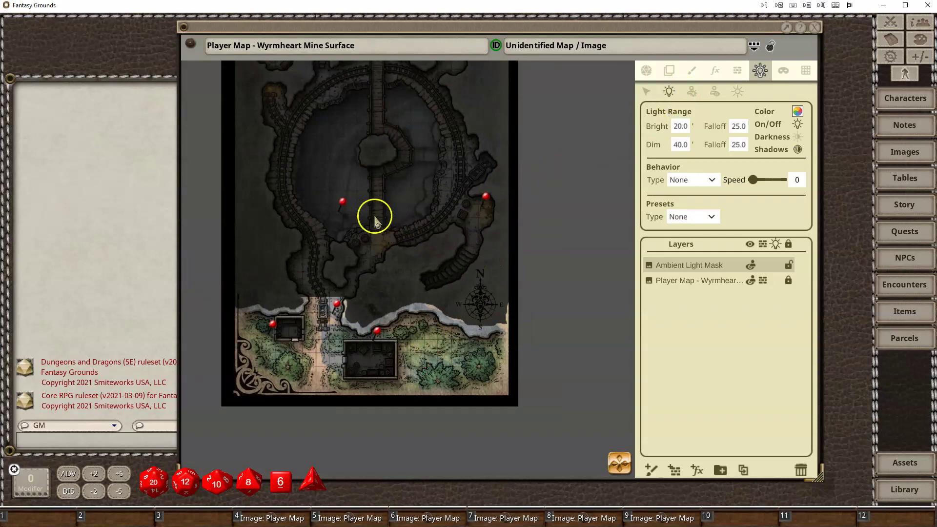
scroll(375, 217, up, 3)
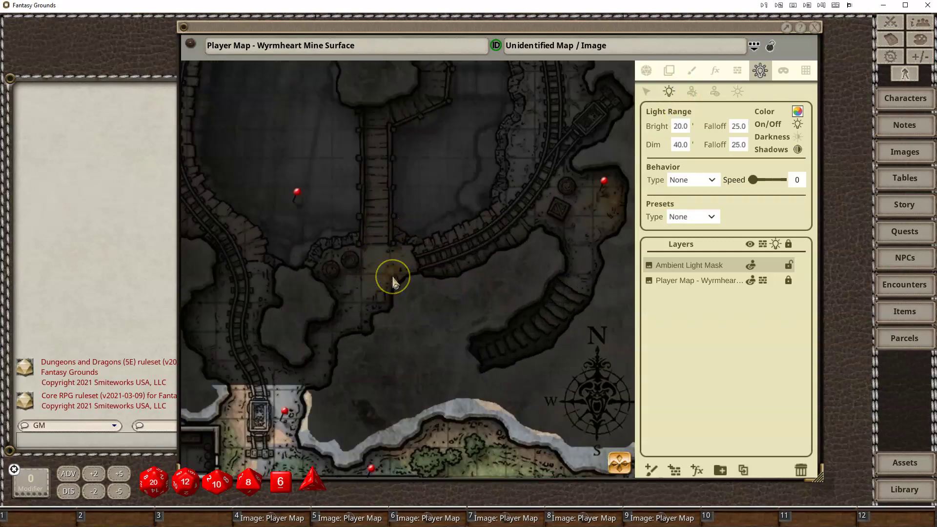
drag(429, 148, 527, 363)
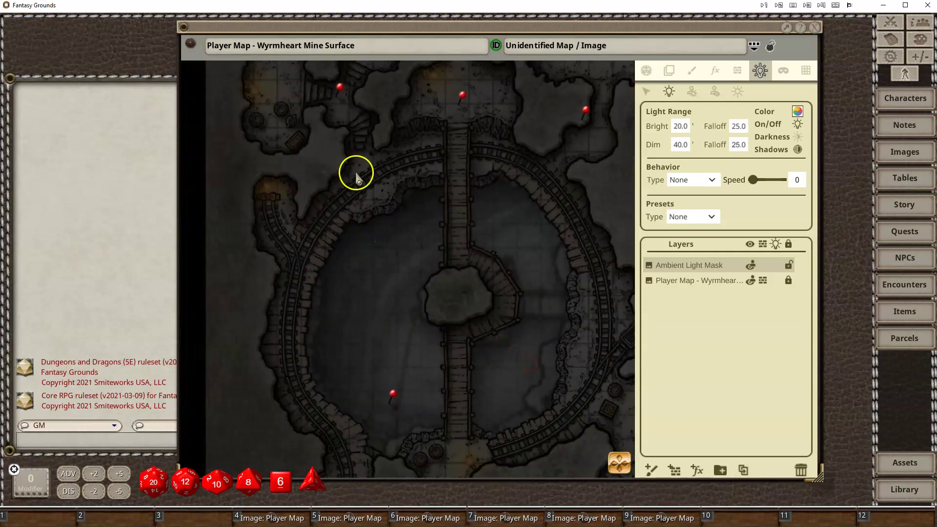
scroll(433, 195, down, 3)
scroll(498, 303, up, 3)
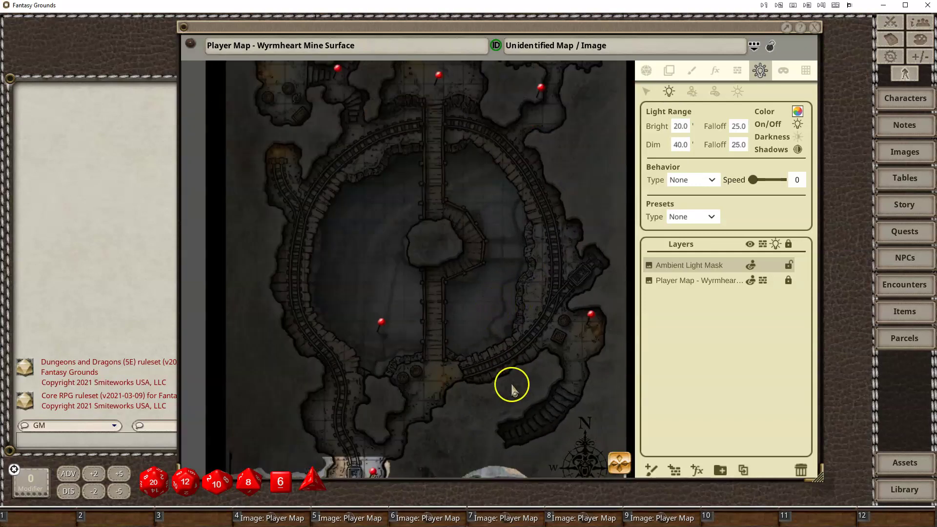
drag(512, 388, 445, 315)
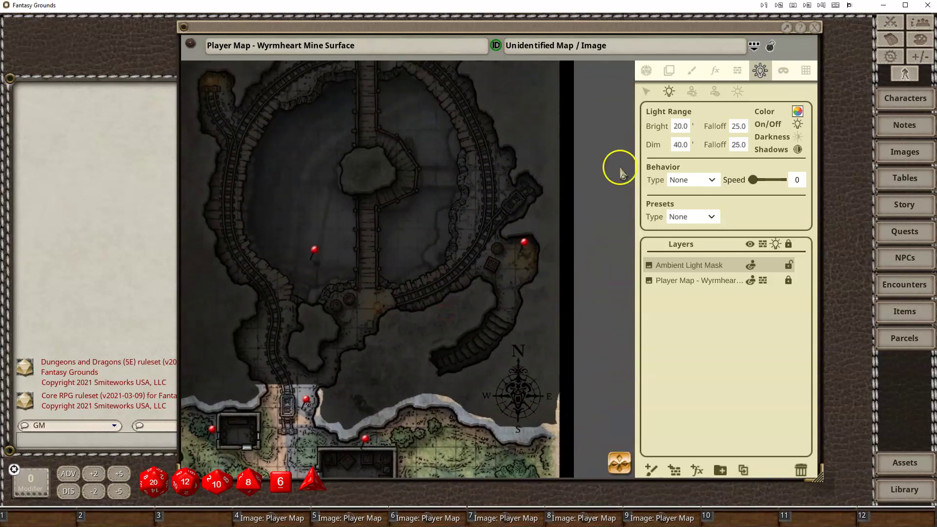
click(705, 215)
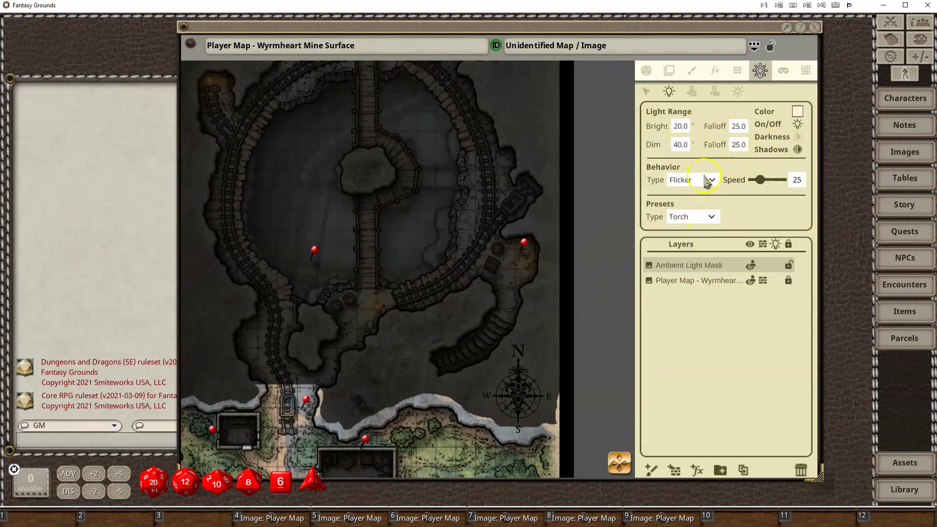
Try the Candle and Lantern presets, then place a Candle light in the small chamber on the mine's east side.
click(711, 217)
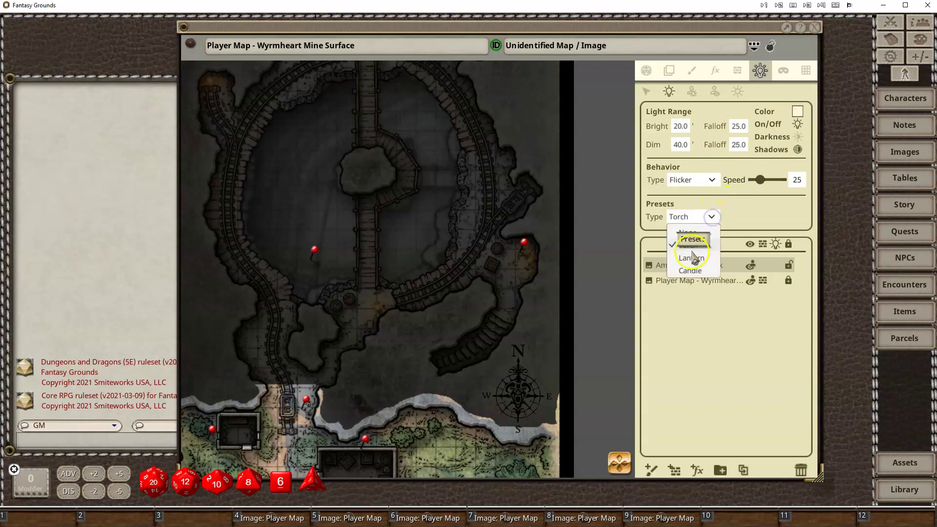
click(690, 270)
click(712, 215)
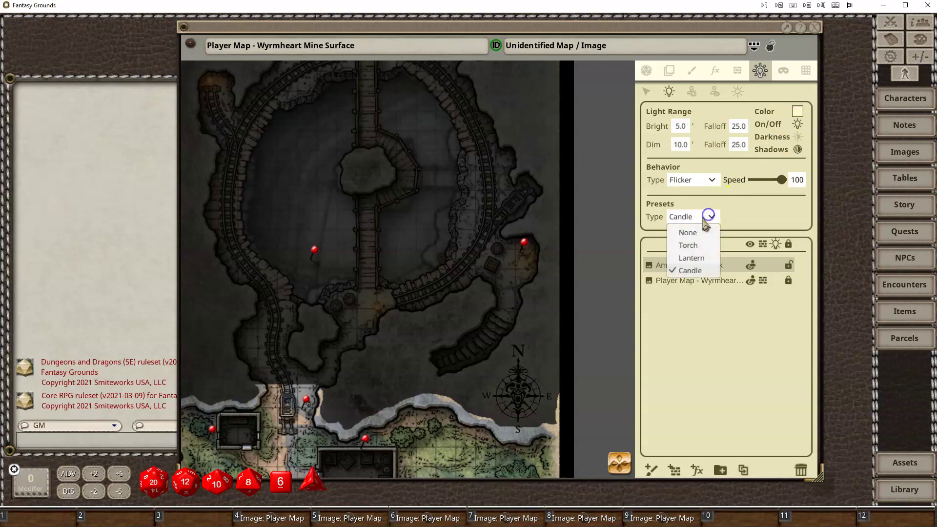
click(691, 259)
click(711, 217)
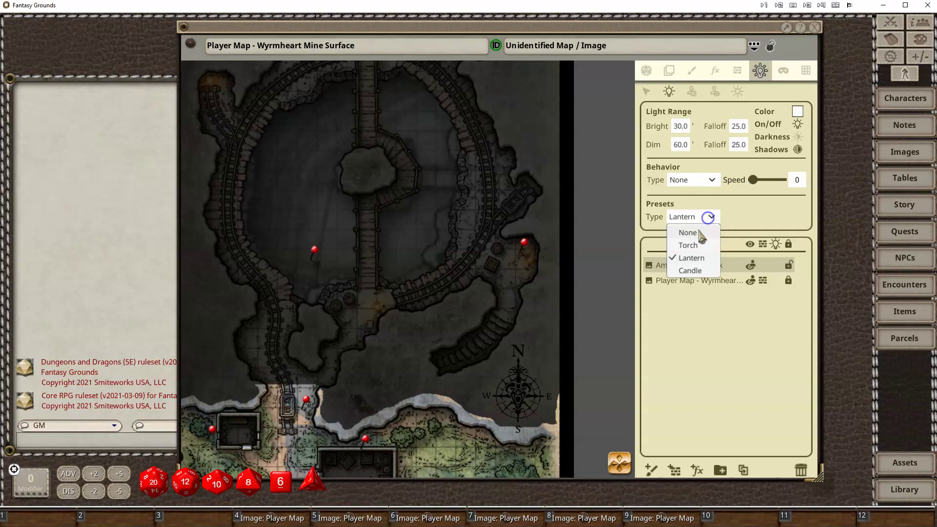
click(690, 270)
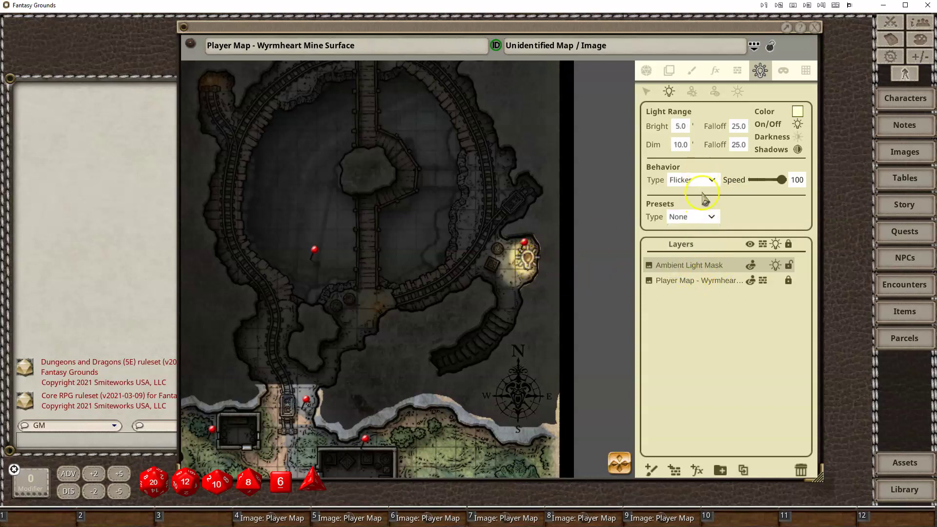
Place Torch lights at the bridge's south landing, the western dead-end track, the western cave and the cave at the bridge's north end.
click(712, 216)
click(690, 247)
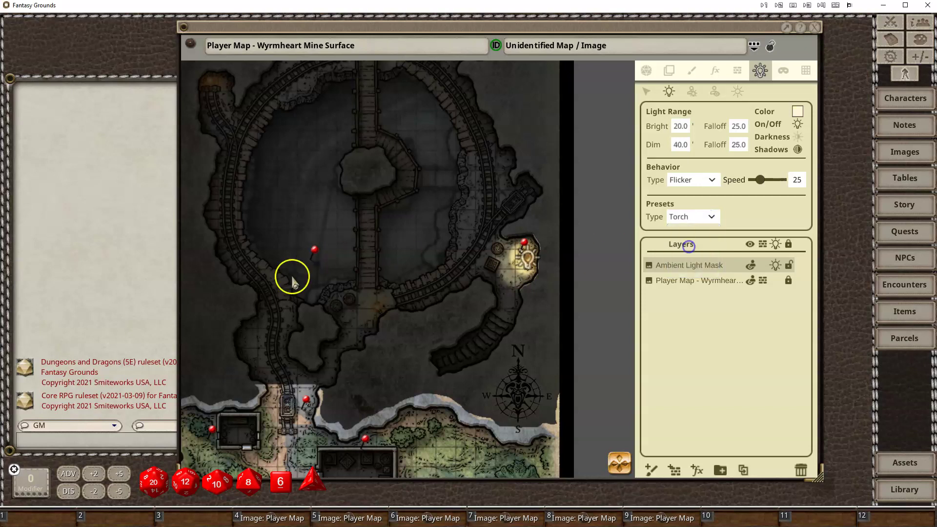
click(379, 306)
drag(367, 166, 435, 272)
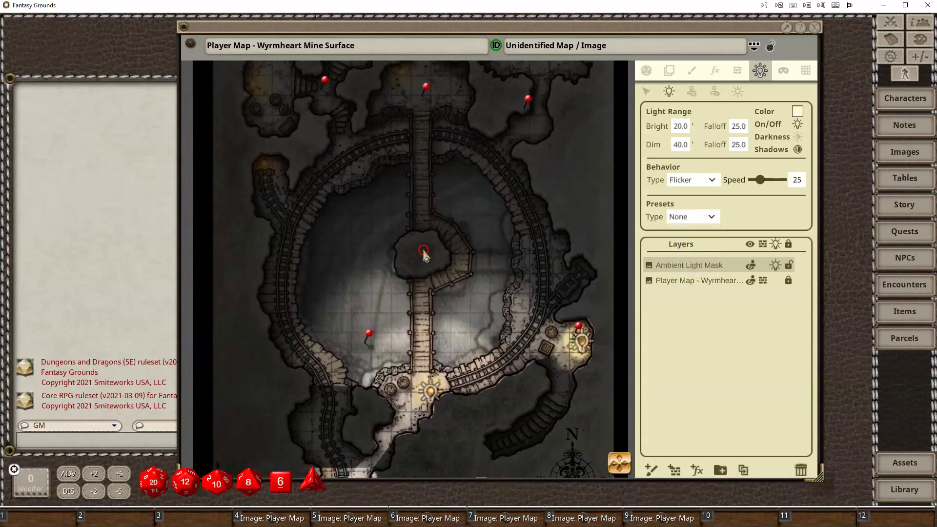
click(280, 194)
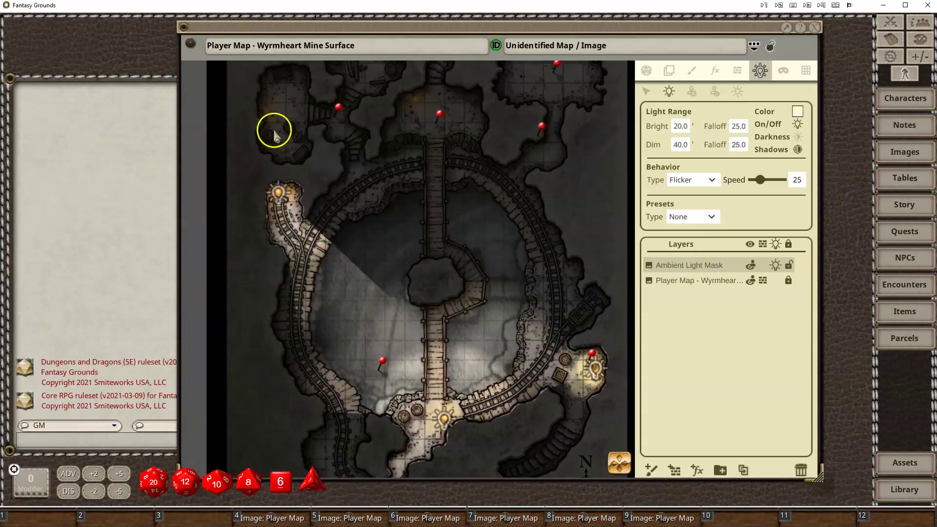
click(268, 112)
click(415, 100)
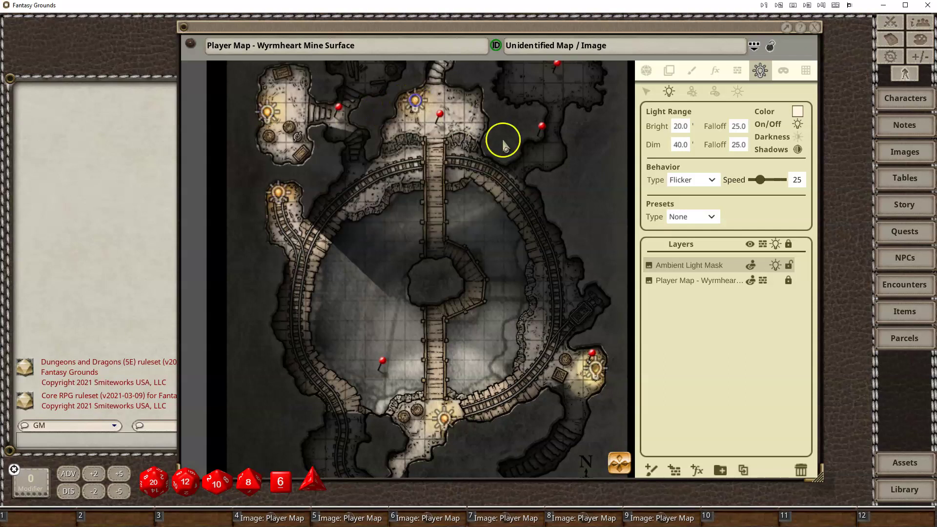
Place Torch lights in the furnished northwest cave and in the large northeast cave.
drag(502, 140, 454, 304)
click(289, 203)
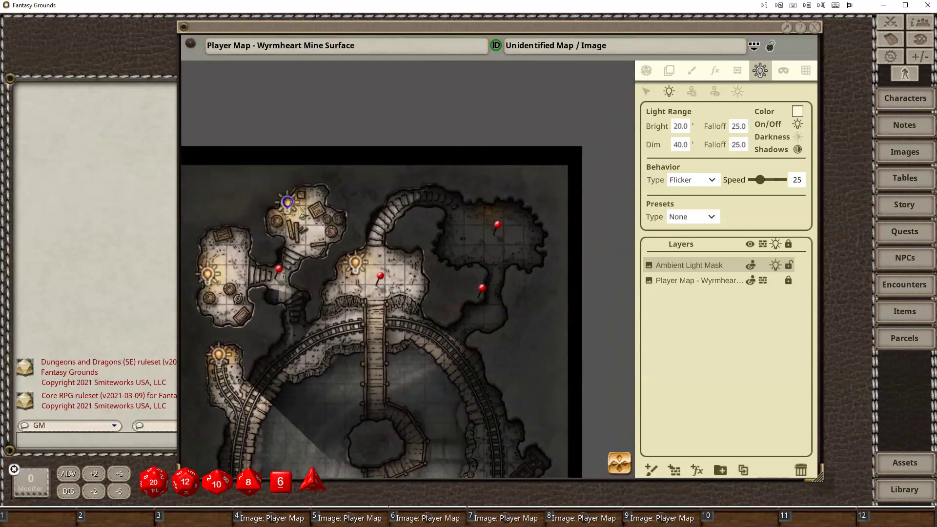
click(485, 225)
Select the existing light in the small eastern chamber and change its preset to Lantern.
mouse_move(432, 406)
mouse_down()
mouse_move(395, 215)
mouse_move(432, 214)
mouse_move(453, 146)
mouse_move(436, 144)
mouse_up()
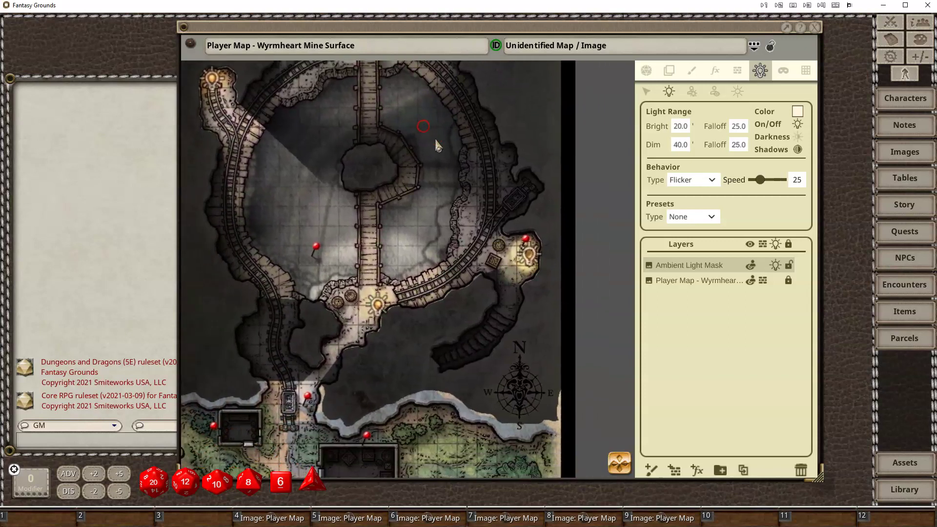
click(647, 93)
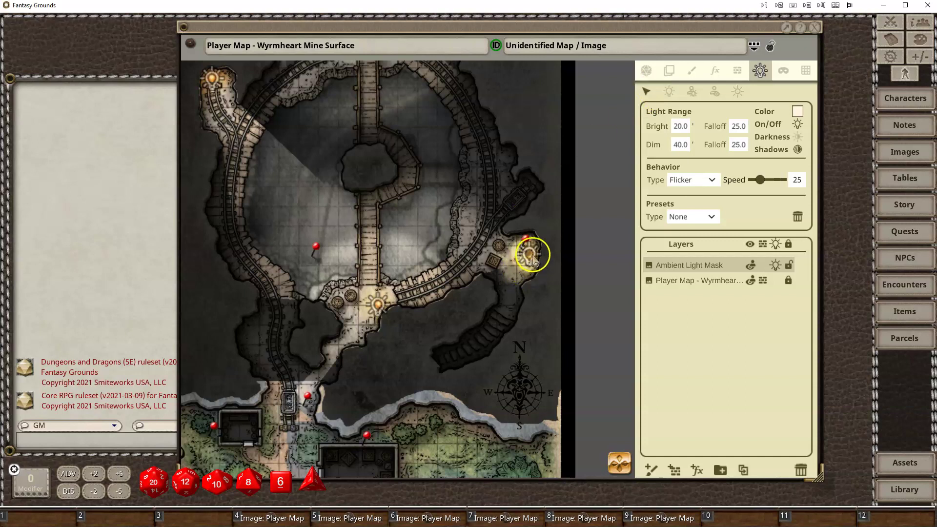
click(715, 223)
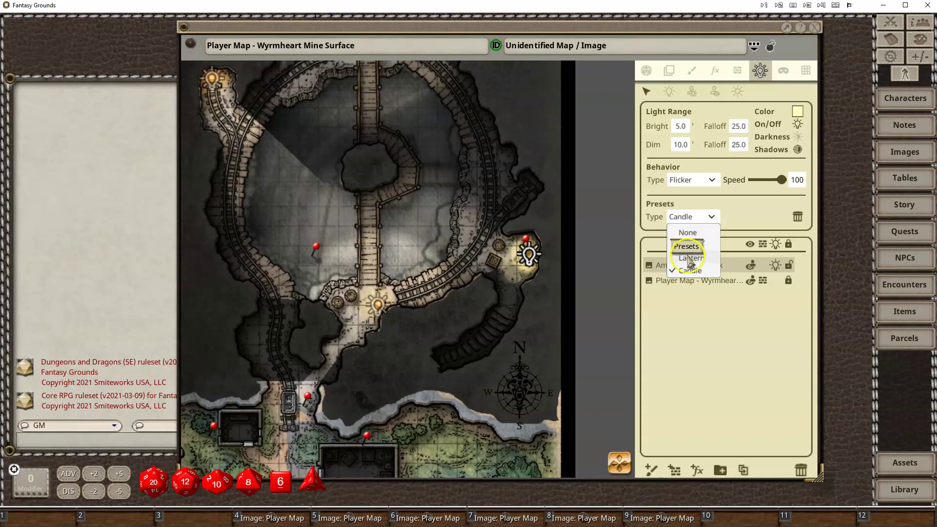
click(690, 259)
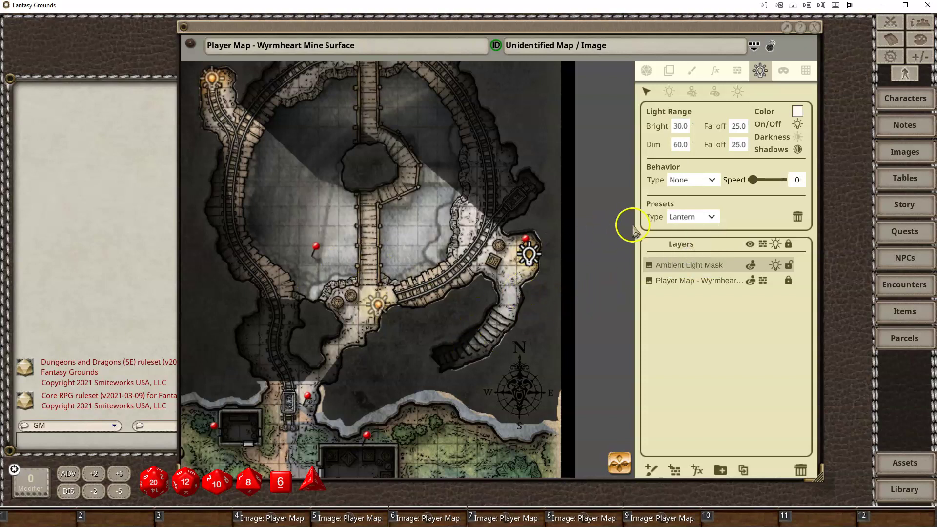
Change the preset of the selected light in the small eastern chamber to Torch.
click(683, 217)
click(684, 247)
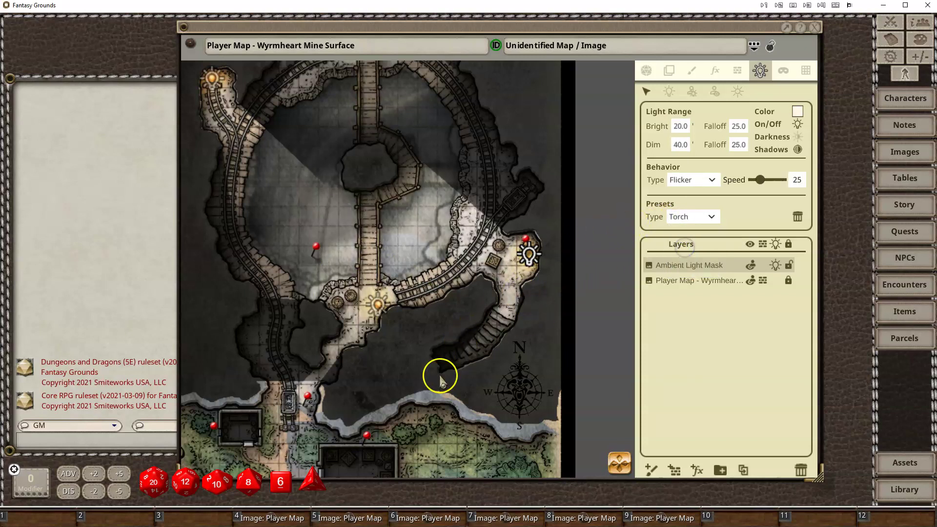
scroll(449, 289, down, 3)
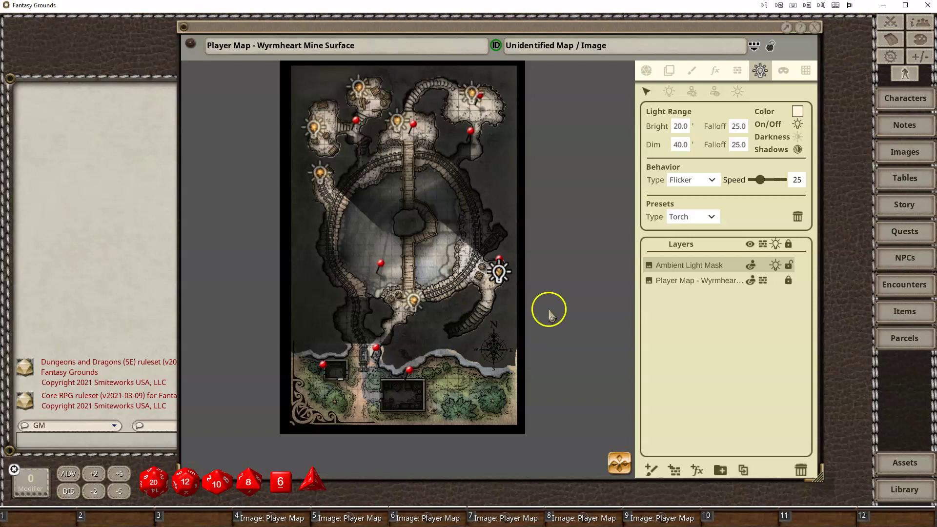
Leave light editing and enable the player vision preview for the whole map.
scroll(391, 403, up, 2)
scroll(390, 403, down, 1)
click(644, 132)
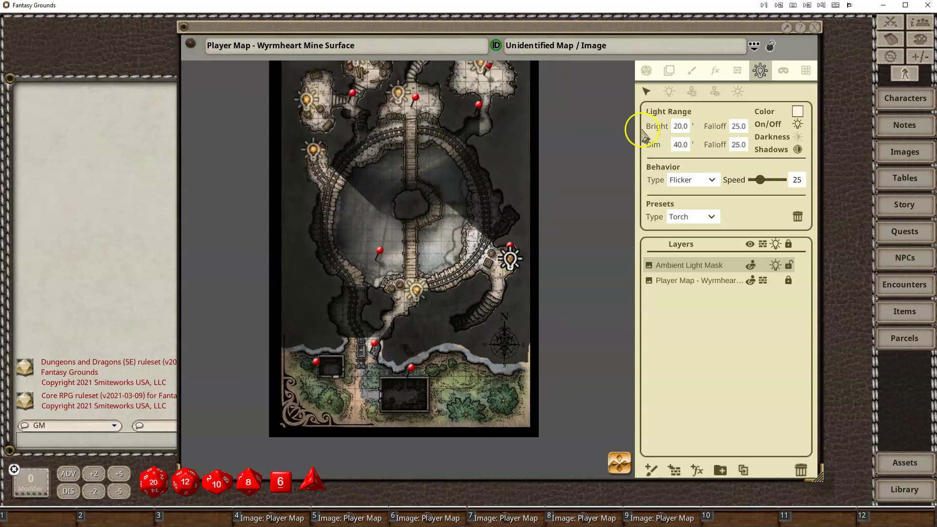
click(645, 71)
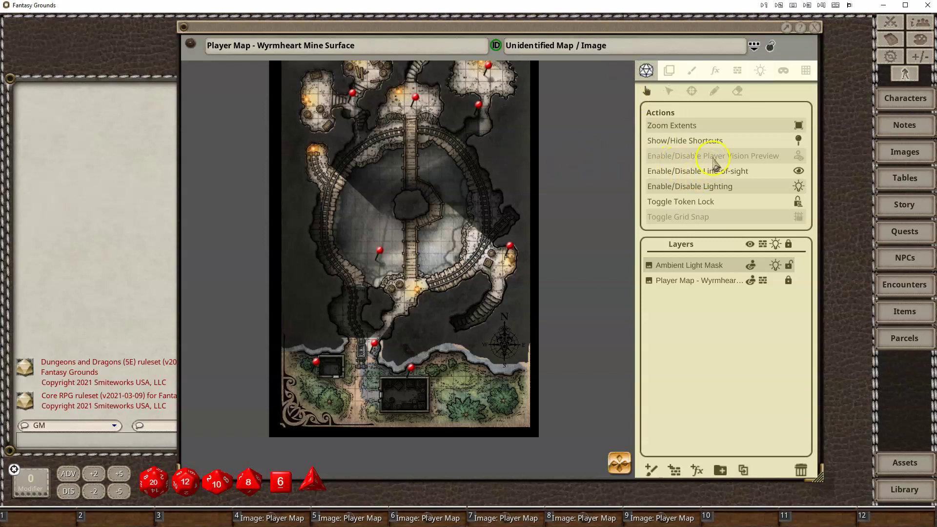
click(783, 159)
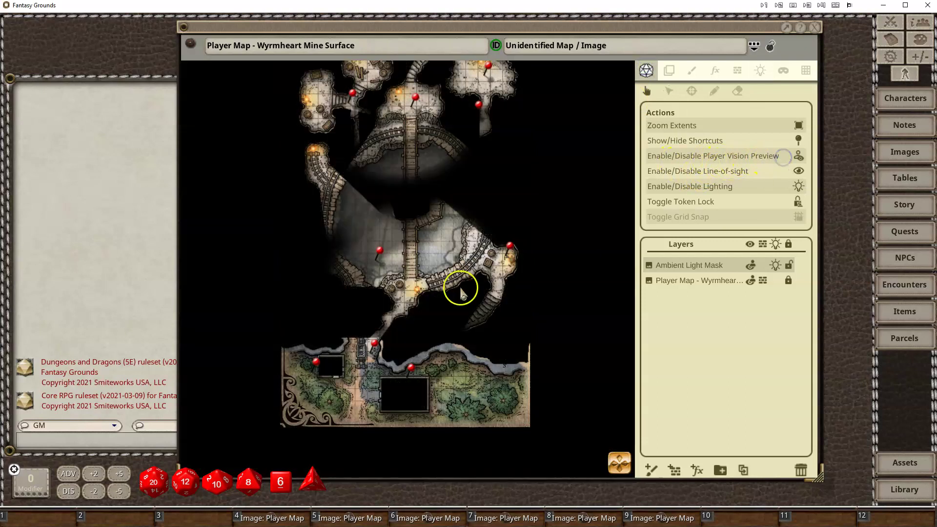
scroll(497, 317, down, 2)
drag(542, 271, 513, 288)
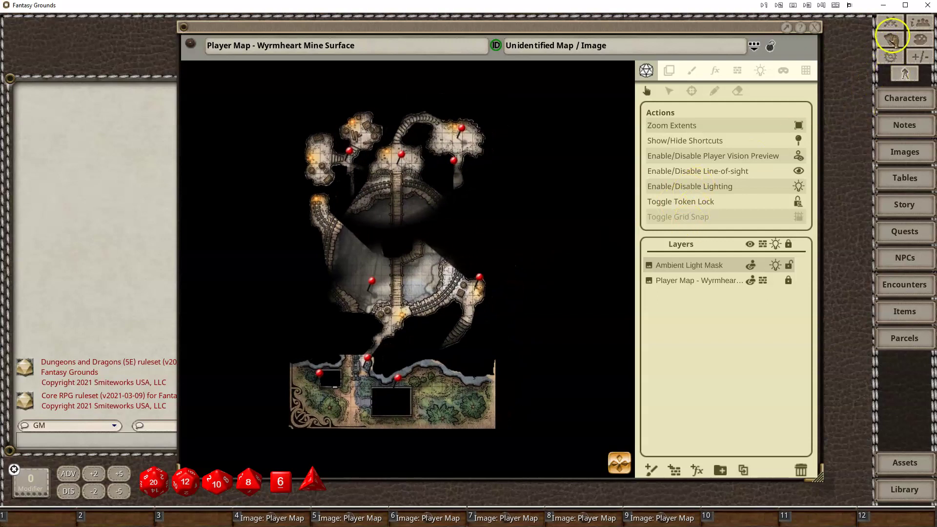
Place the Merry Death token from the combat tracker on the path south of the mine entrance and move it beside the eastern building.
click(891, 36)
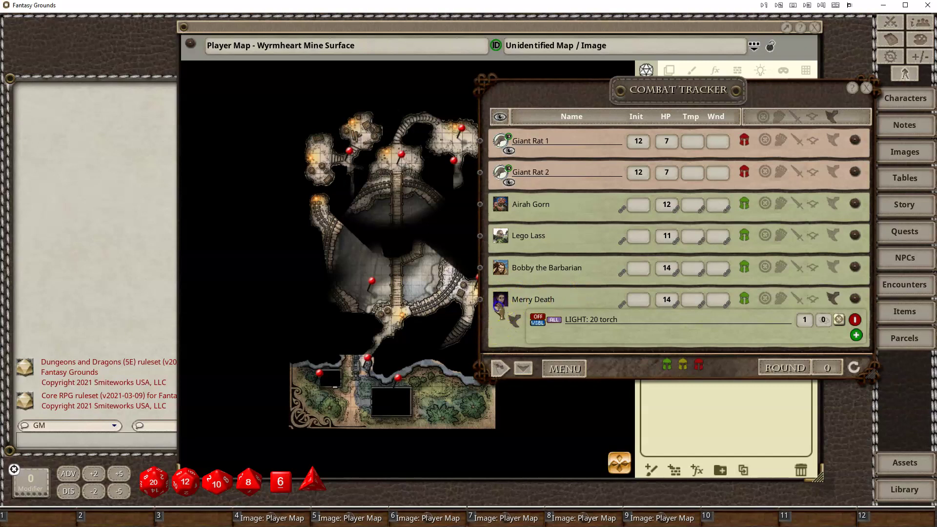
drag(500, 308, 354, 402)
click(459, 371)
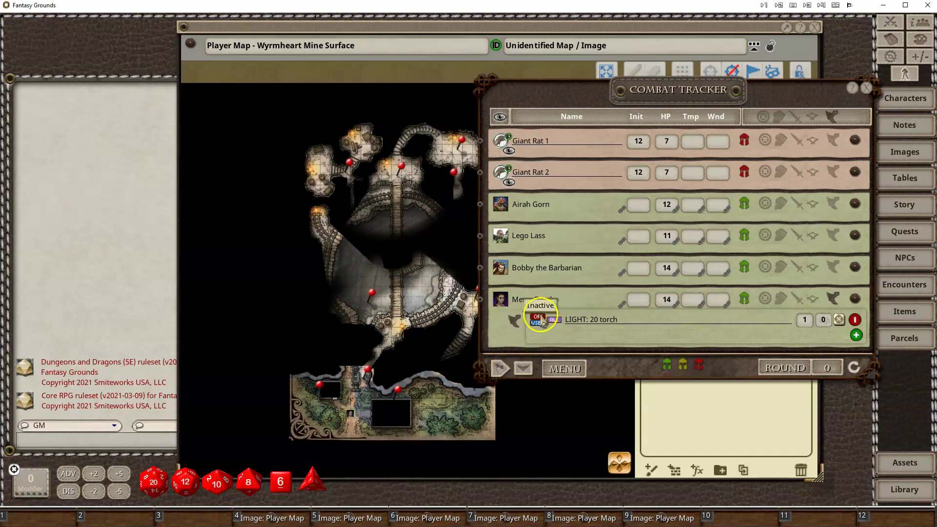
click(345, 408)
click(360, 434)
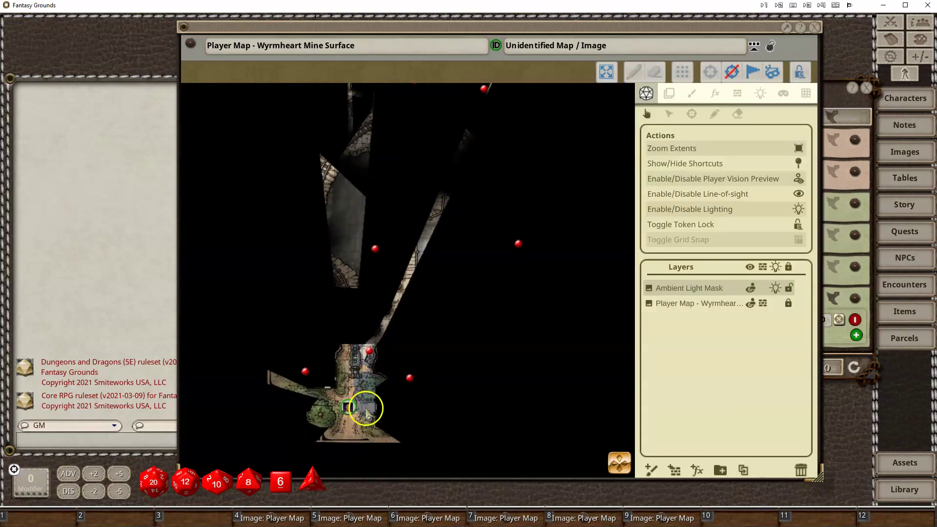
scroll(366, 404, up, 2)
drag(347, 413, 371, 409)
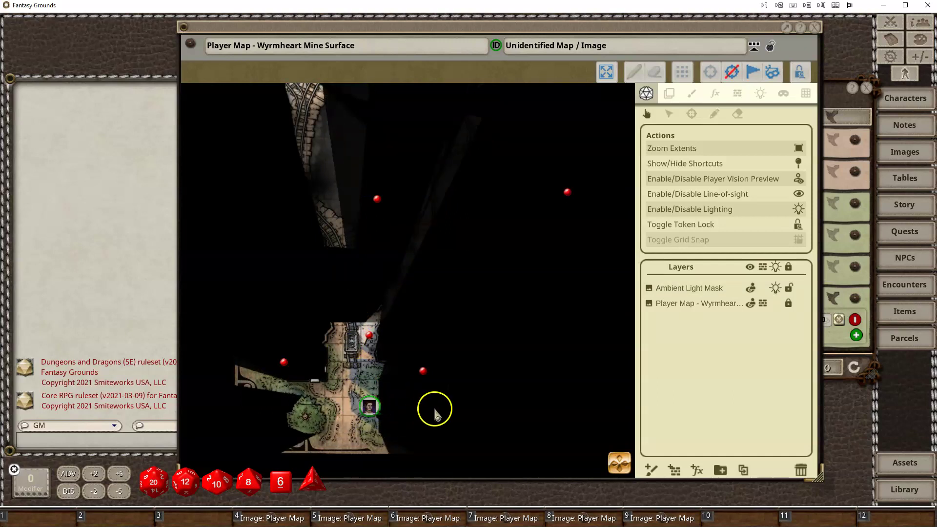
Activate Merry Death's "LIGHT: 20 torch" effect in the combat tracker and return to the map.
click(832, 117)
click(539, 318)
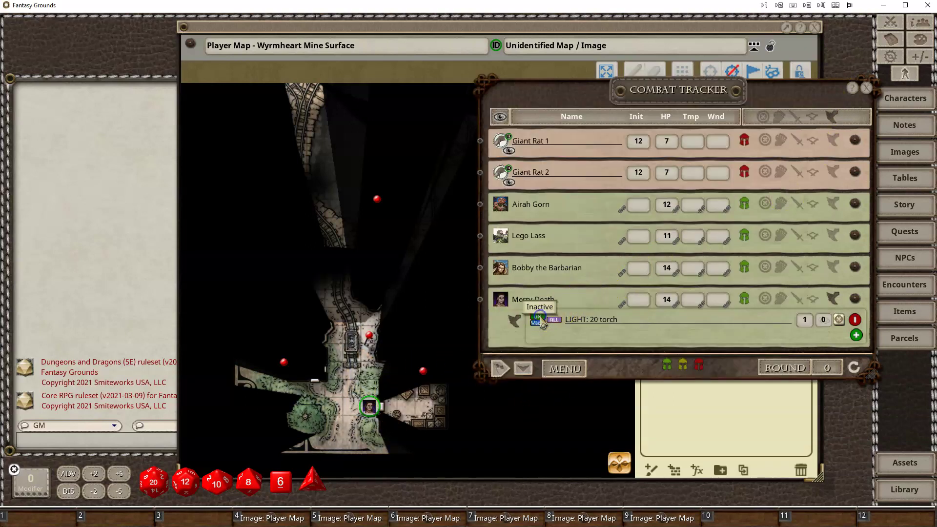
click(412, 72)
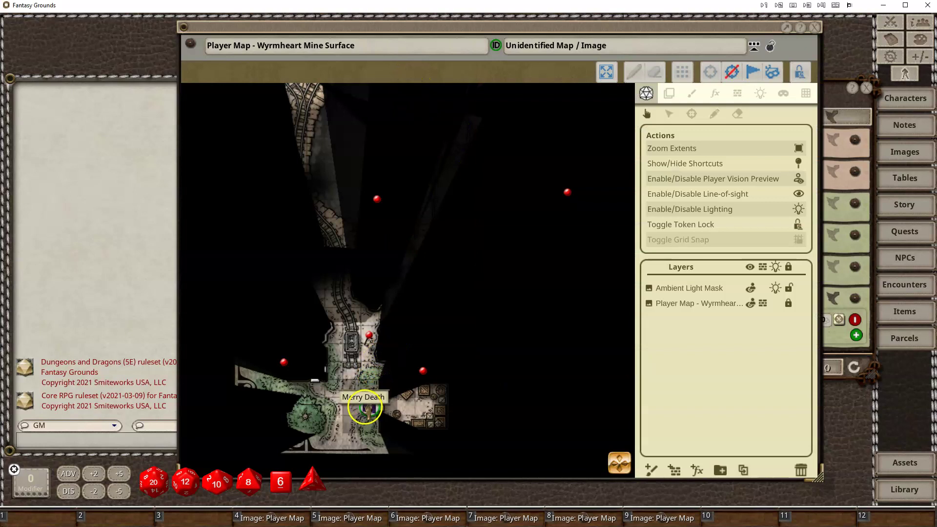
Move the Merry Death token north into the mine and around the track to the opening of the small eastern chamber.
drag(369, 406, 353, 244)
scroll(415, 215, down, 3)
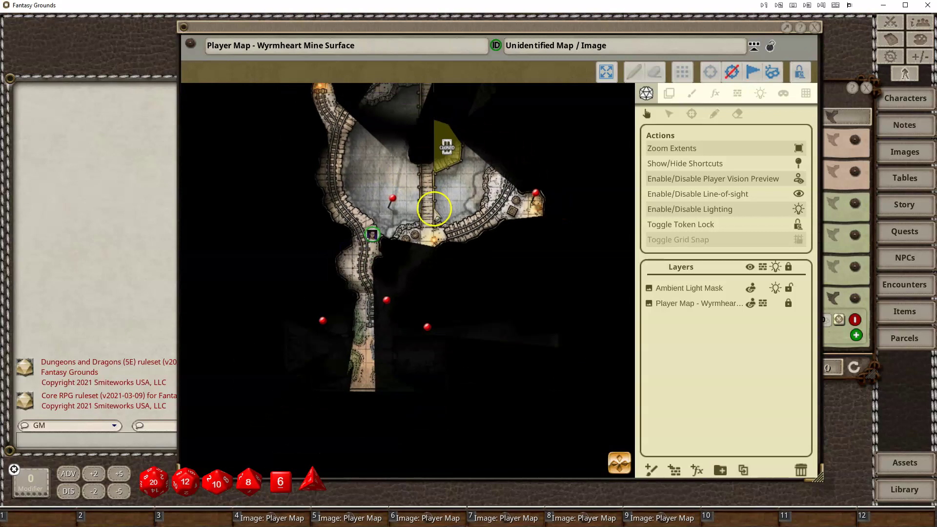
drag(411, 207, 464, 199)
scroll(449, 366, up, 4)
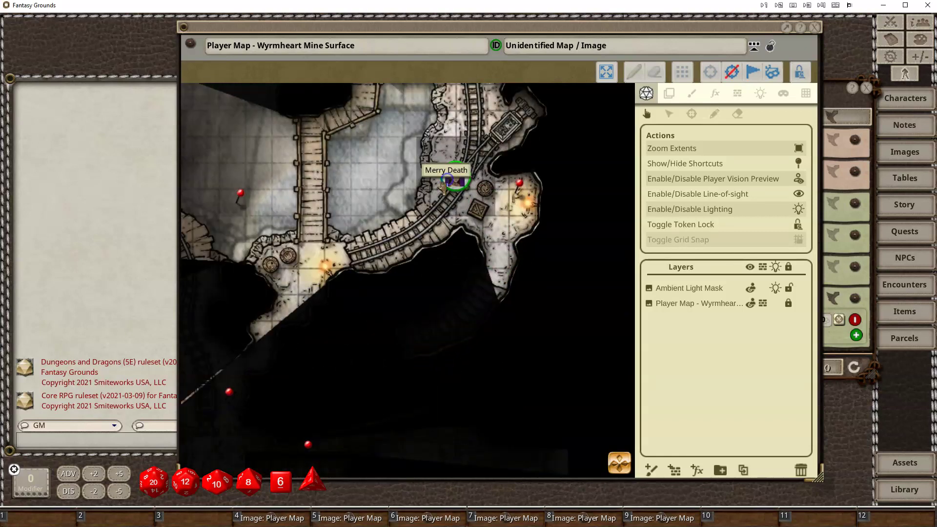
Move the Merry Death token north to the northeast stretch of the circular track.
scroll(395, 198, down, 4)
drag(395, 198, 424, 244)
scroll(435, 321, down, 3)
scroll(436, 318, up, 1)
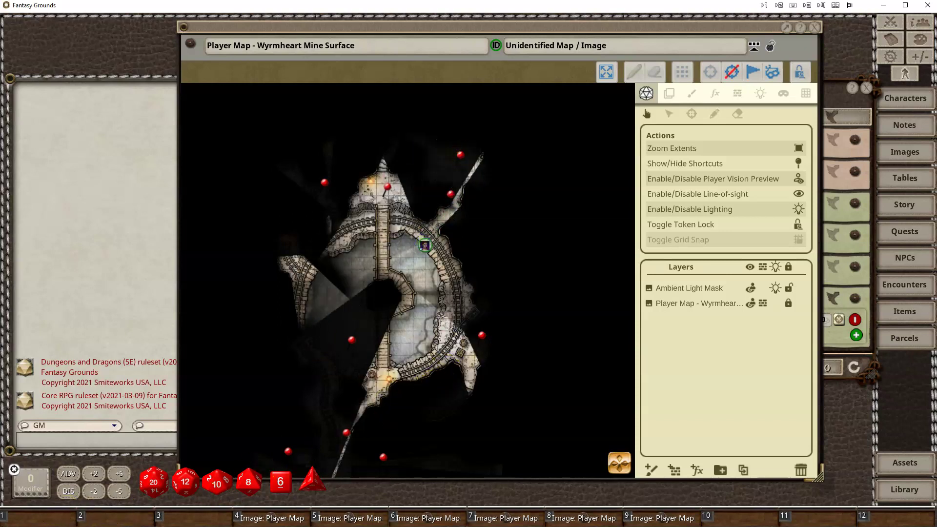